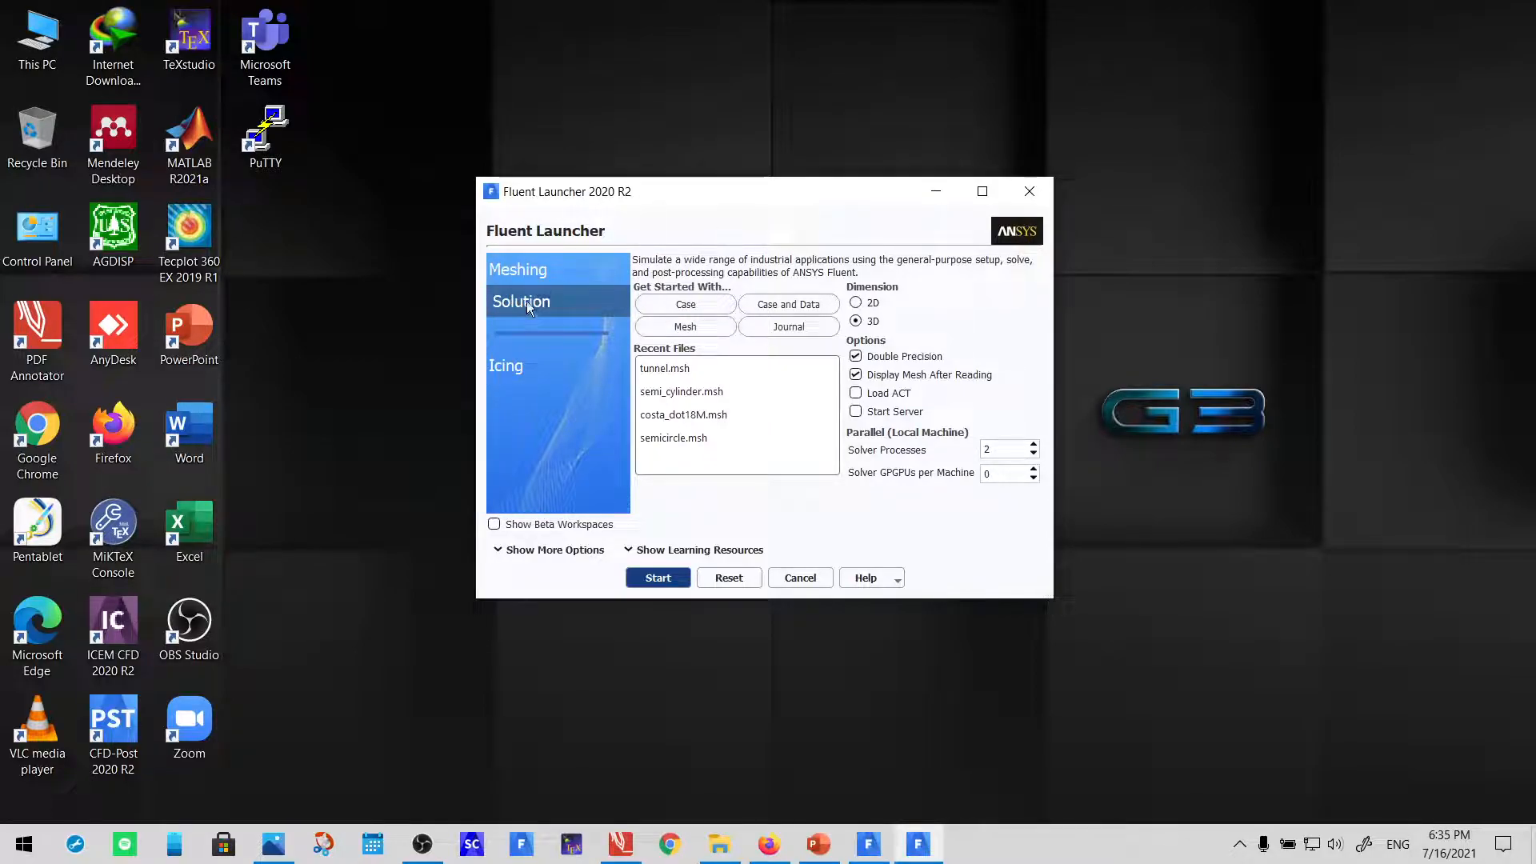
Launch Fluent in Meshing mode with the existing launcher settings
left_click(554, 274)
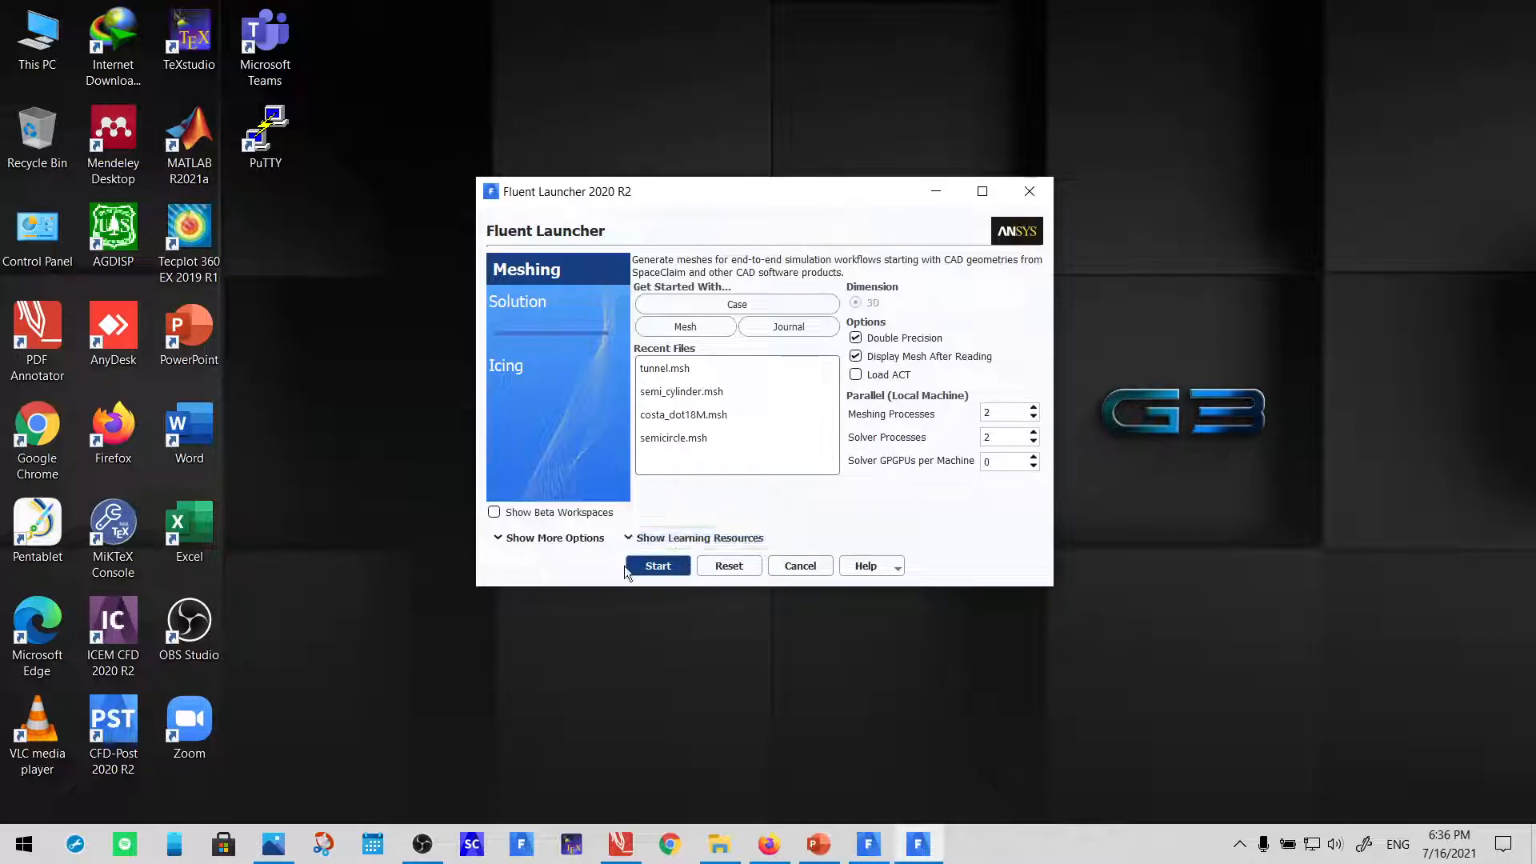
left_click(658, 565)
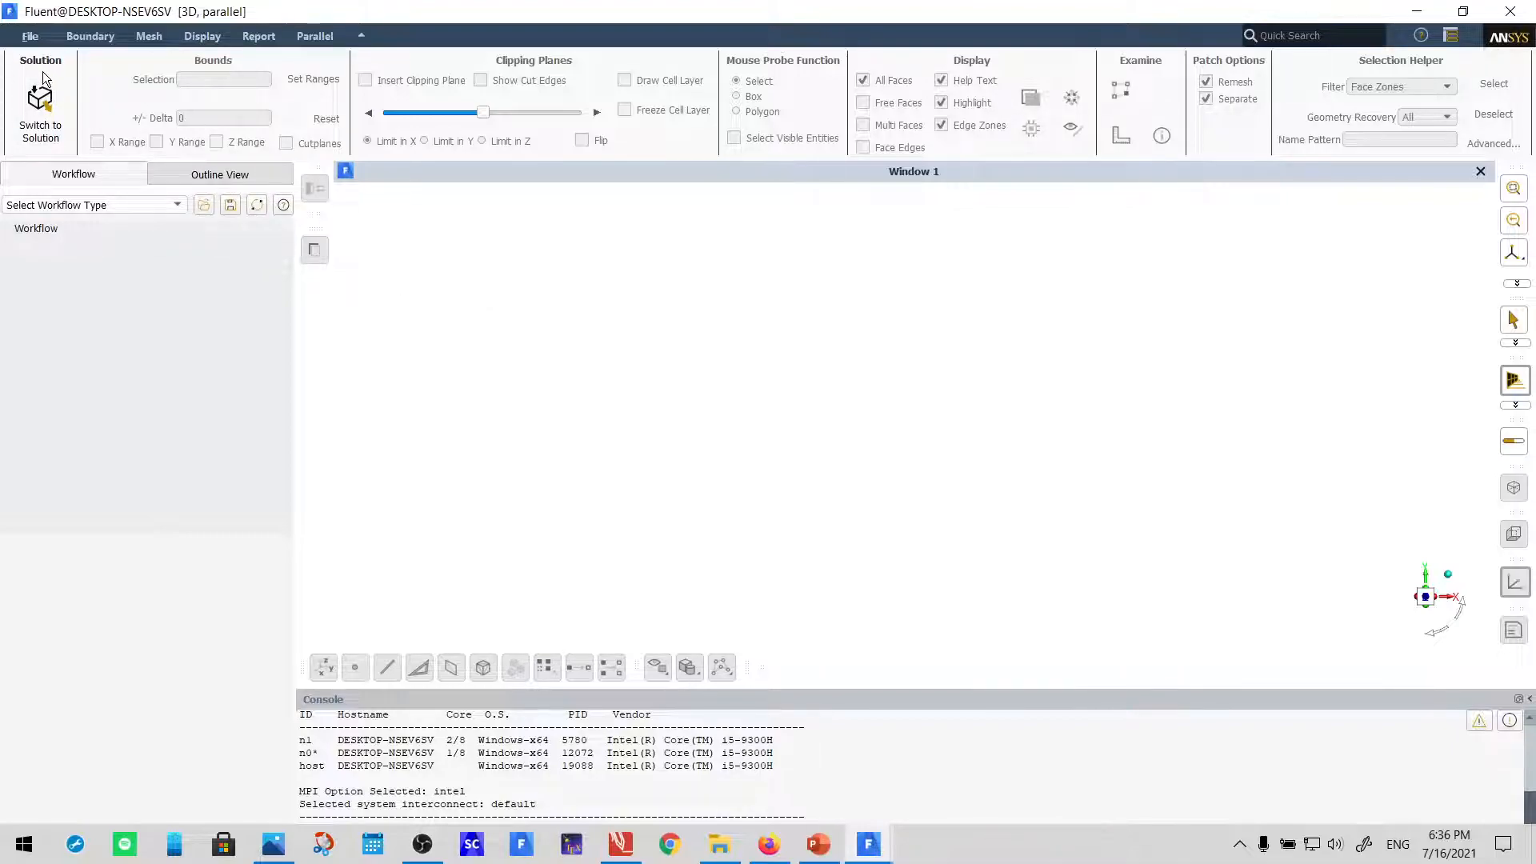
Read the mesh file tunnel.msh from the D:\CFD_practice\wind_tunnel folder
left_click(31, 37)
mouse_move(32, 59)
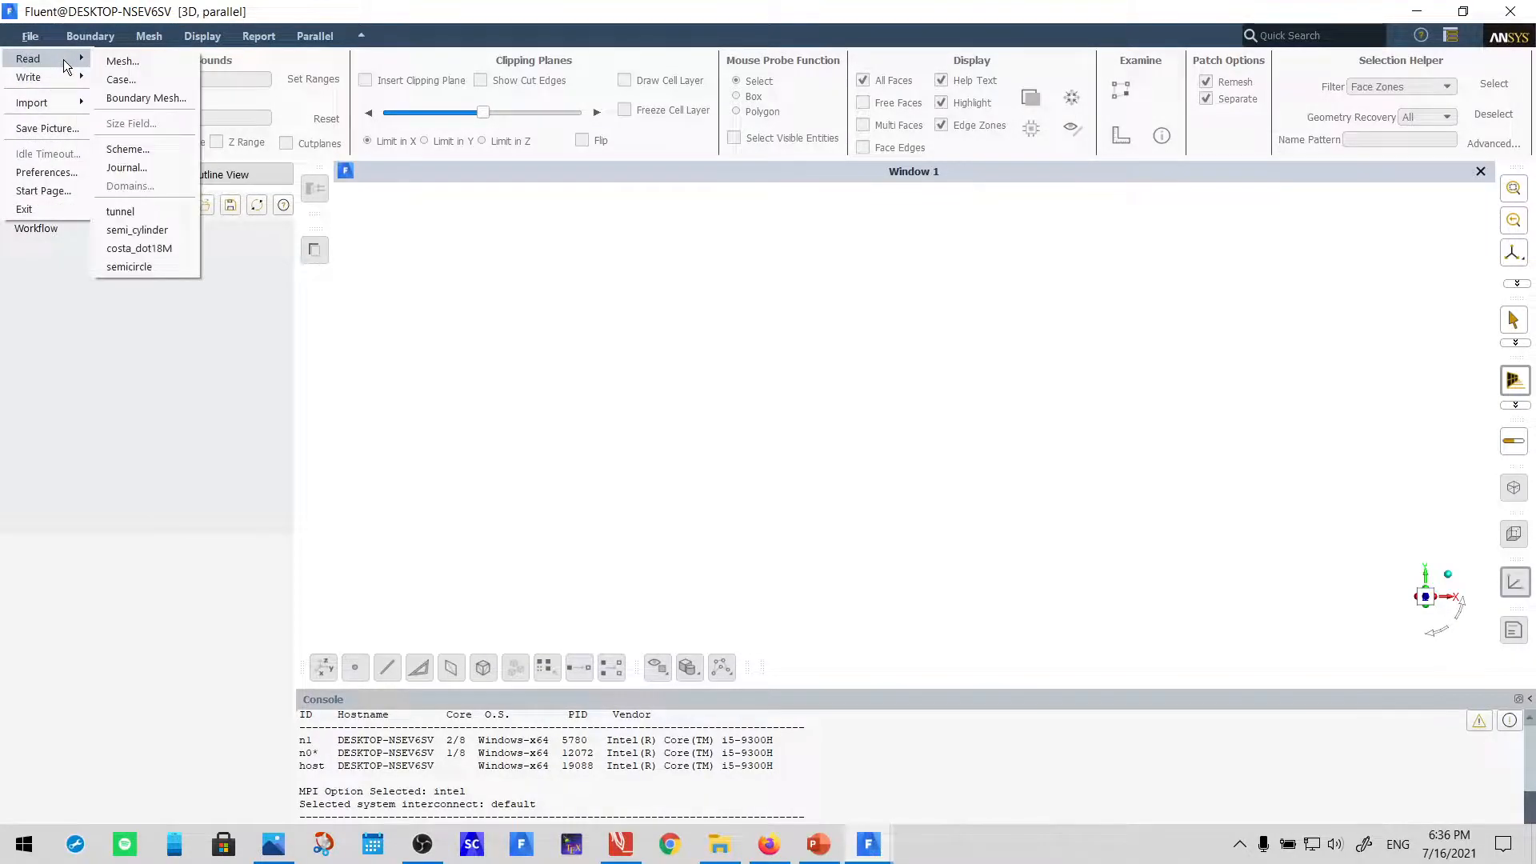
left_click(129, 62)
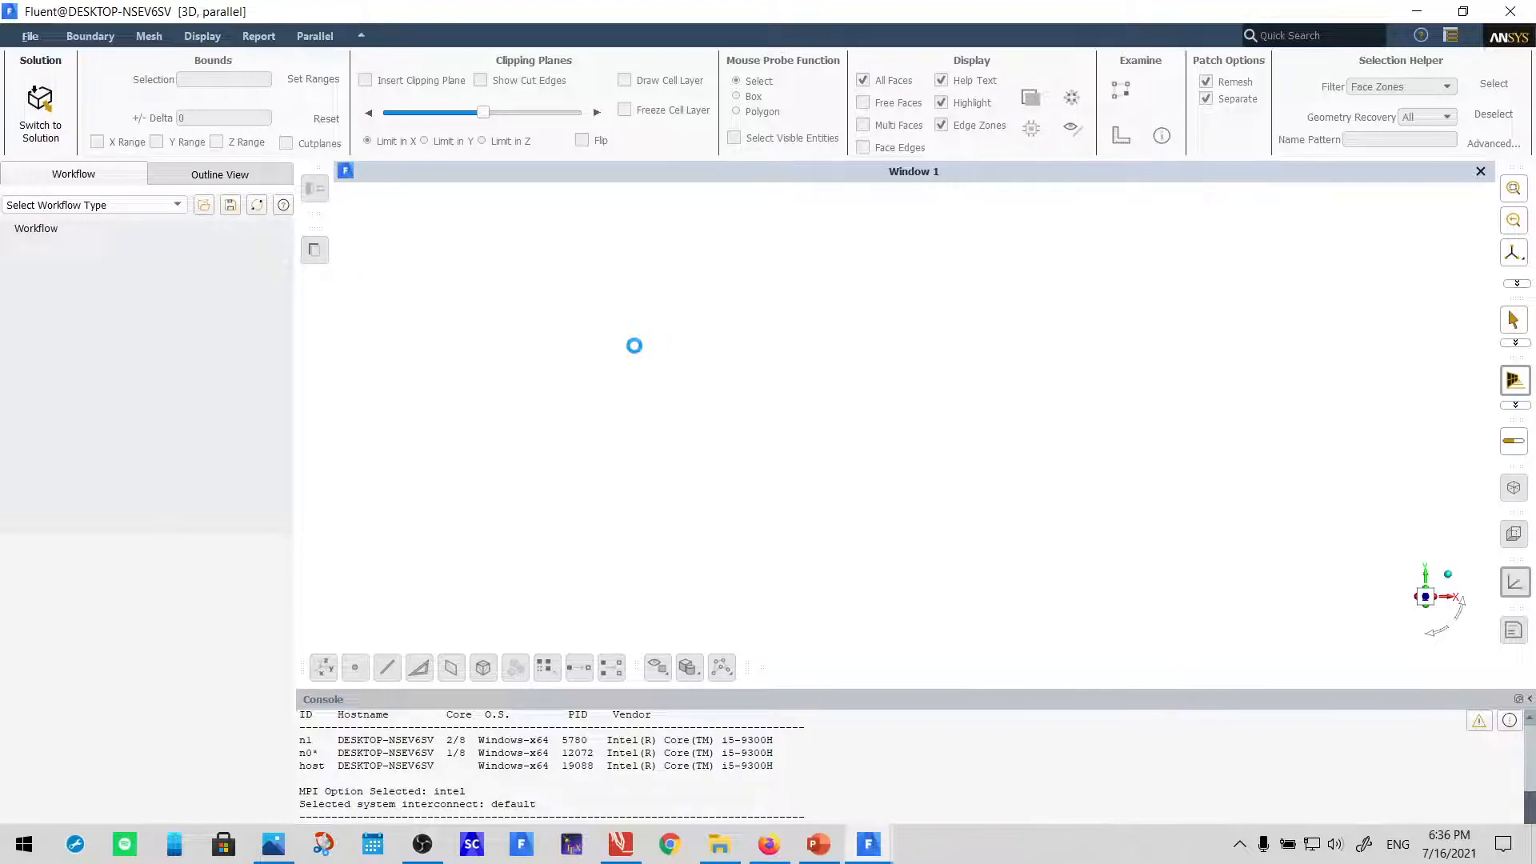
left_click_drag(443, 250, 305, 28)
left_click(492, 192)
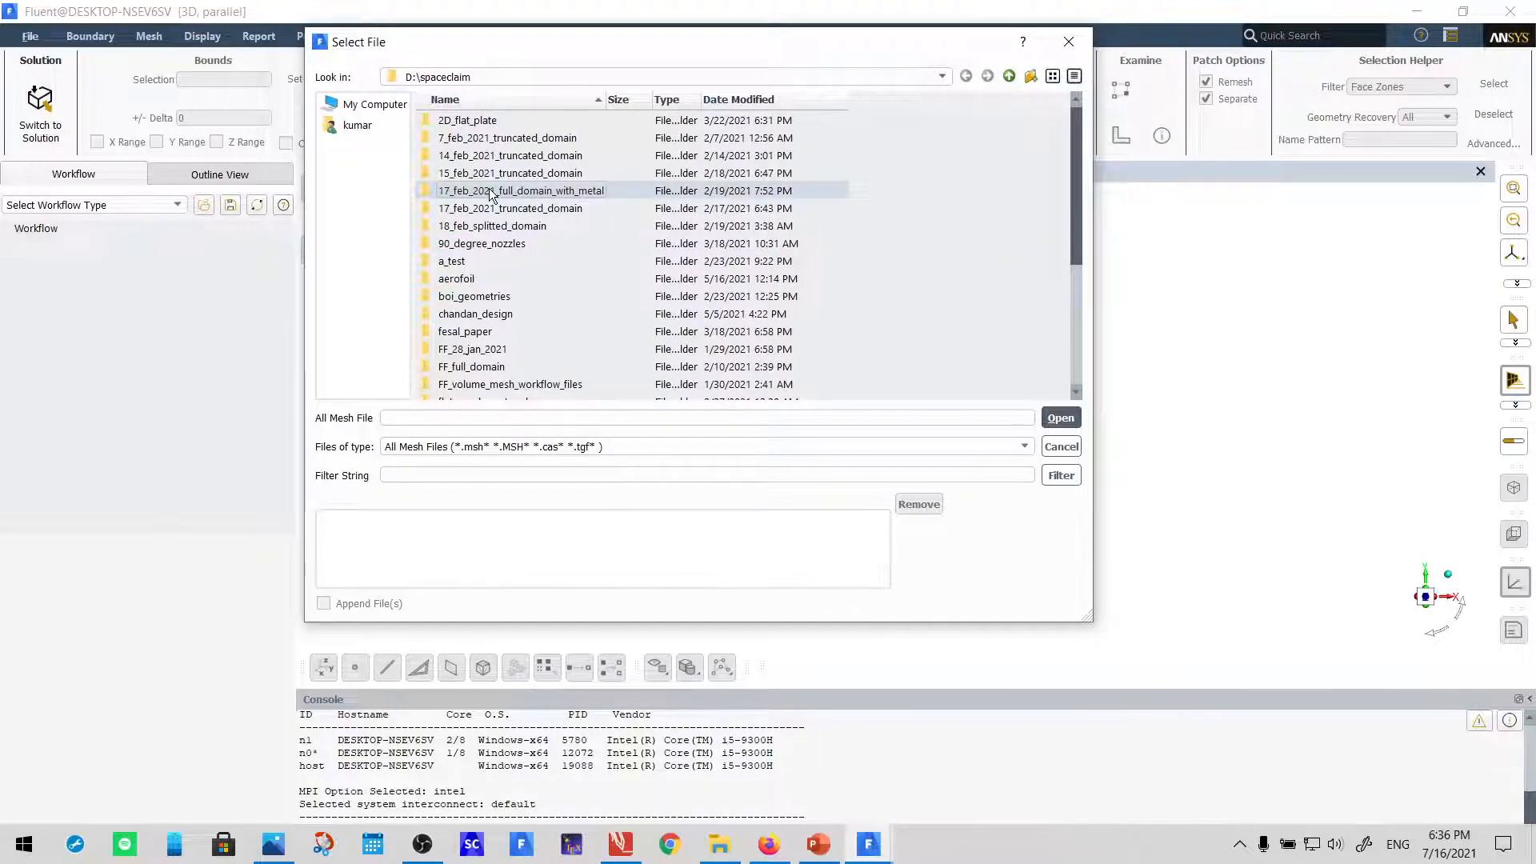
key("BackSpace")
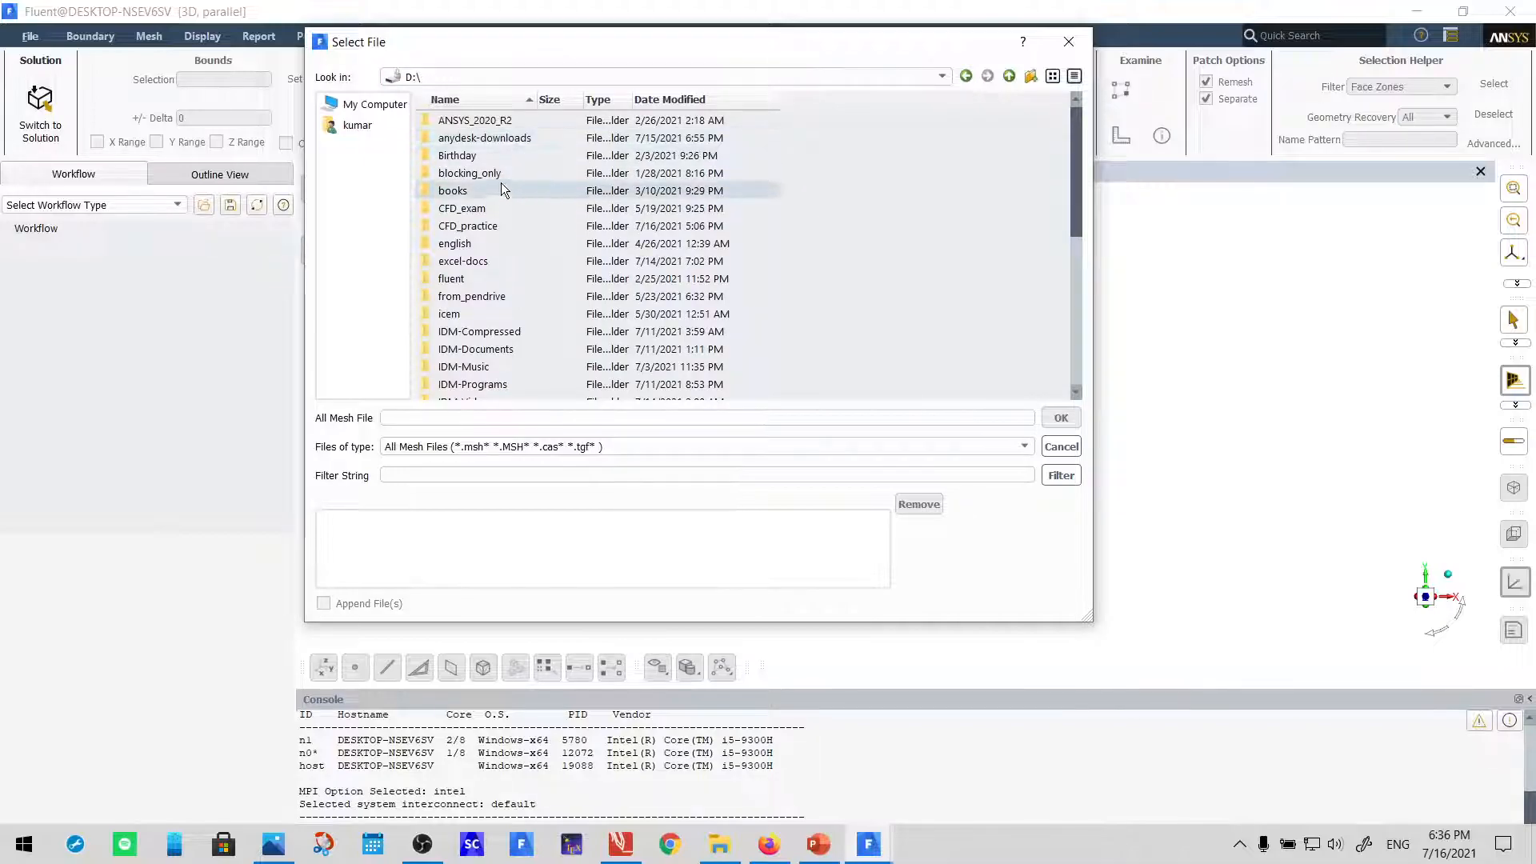
double_click(496, 224)
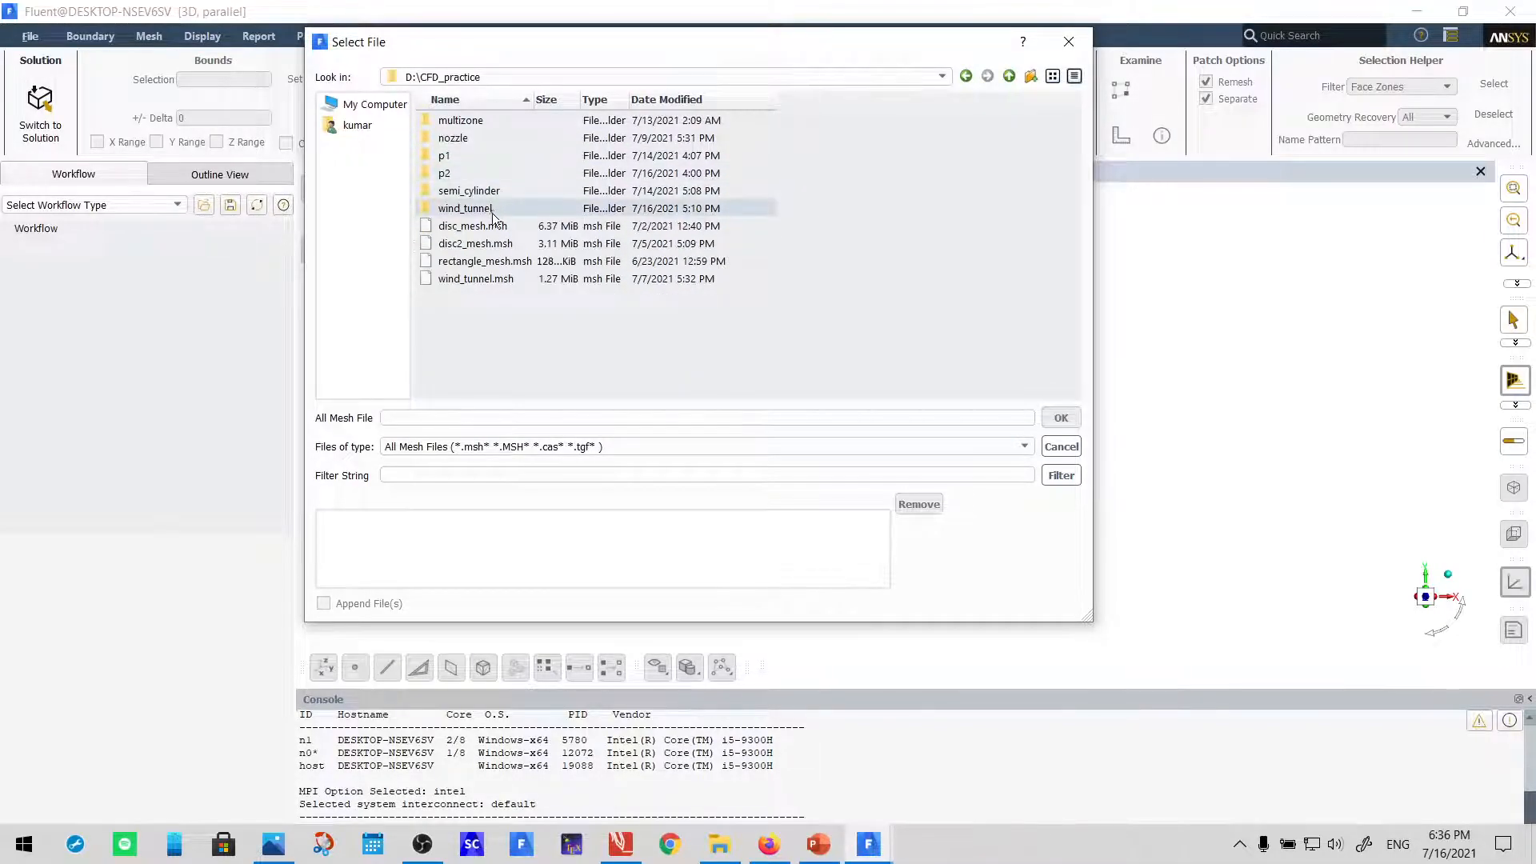
double_click(499, 209)
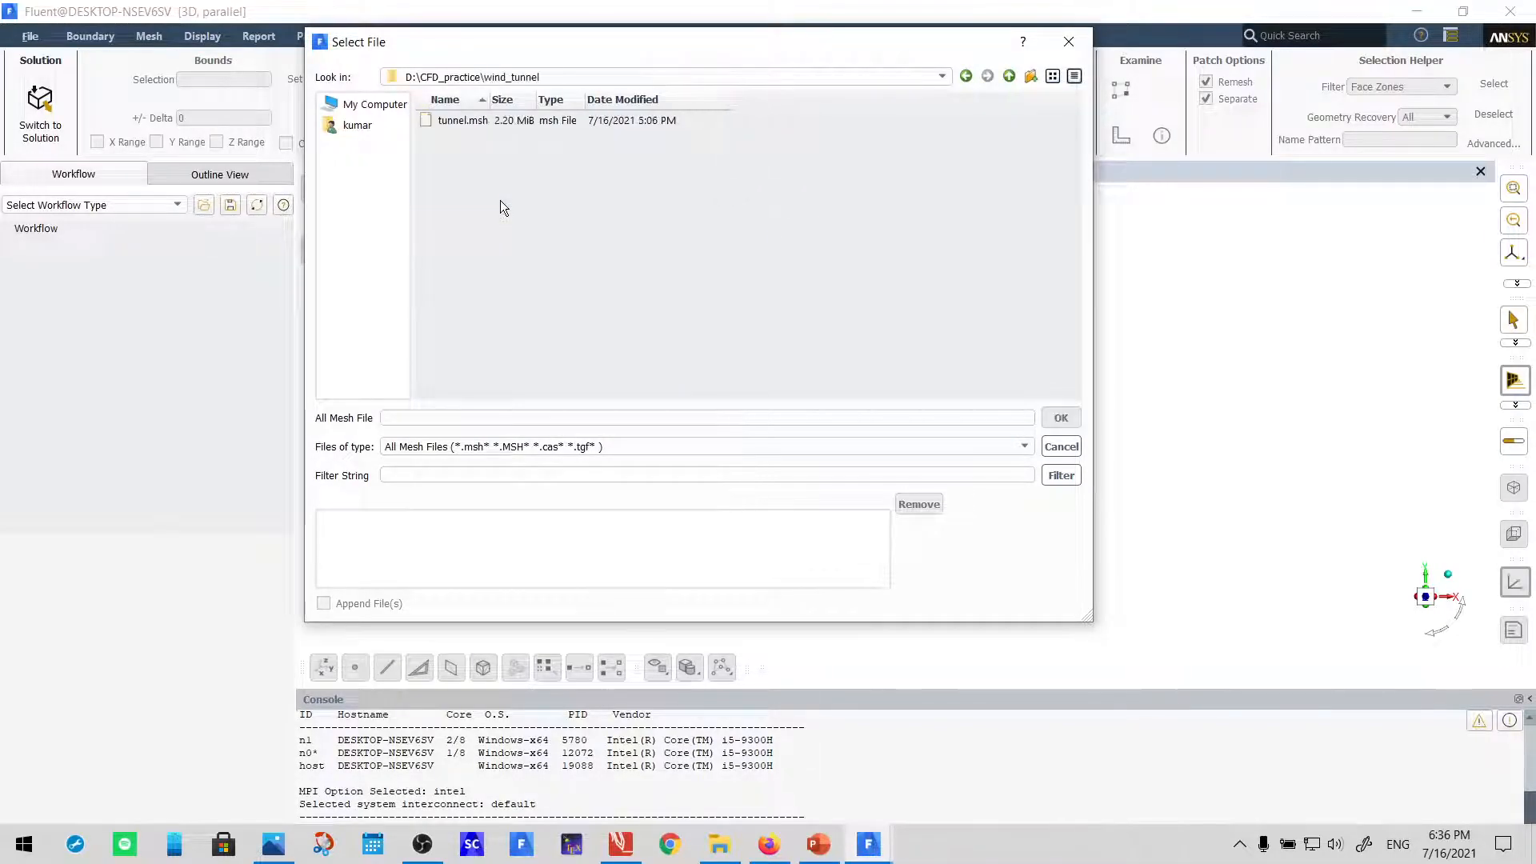
double_click(467, 122)
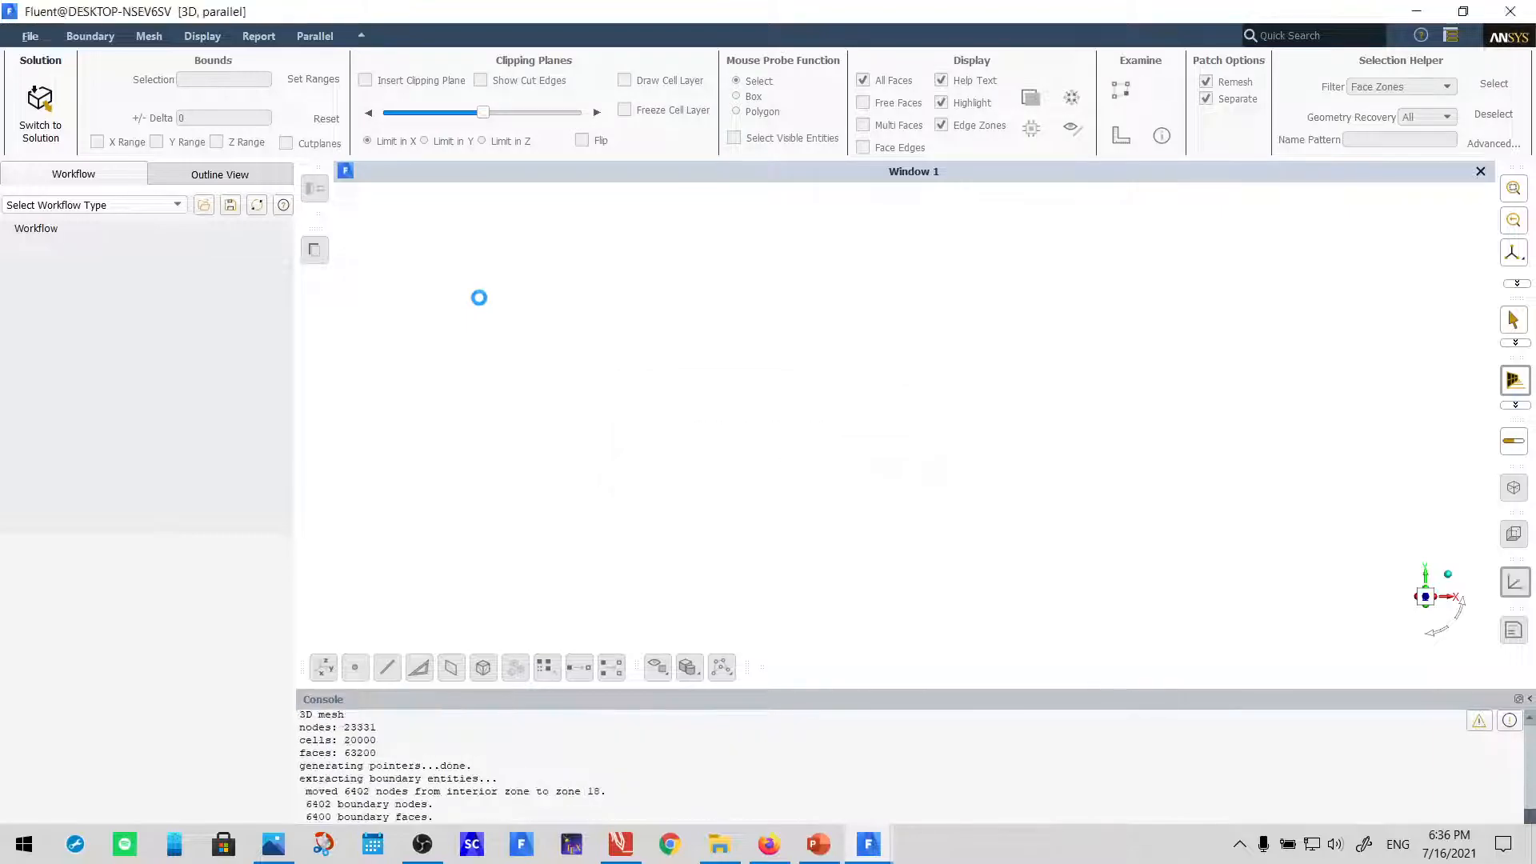
Show the face edges on the tunnel mesh and bring its red end face into view
left_click_drag(992, 558, 835, 449)
scroll(1015, 500, "up", 5)
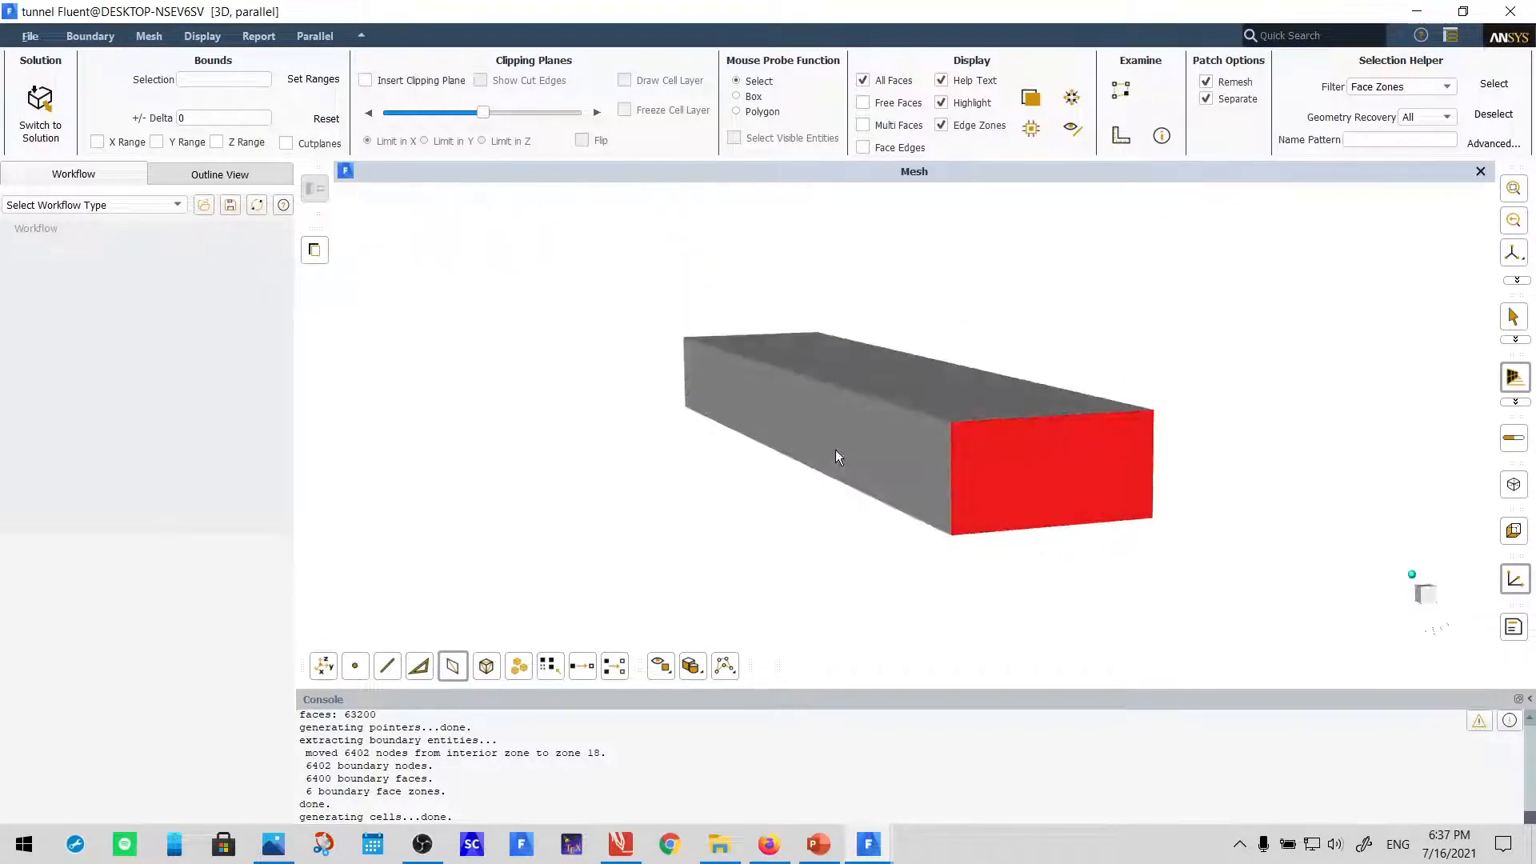
scroll(1020, 487, "up", 3)
left_click_drag(1021, 487, 924, 516)
scroll(904, 506, "down", 3)
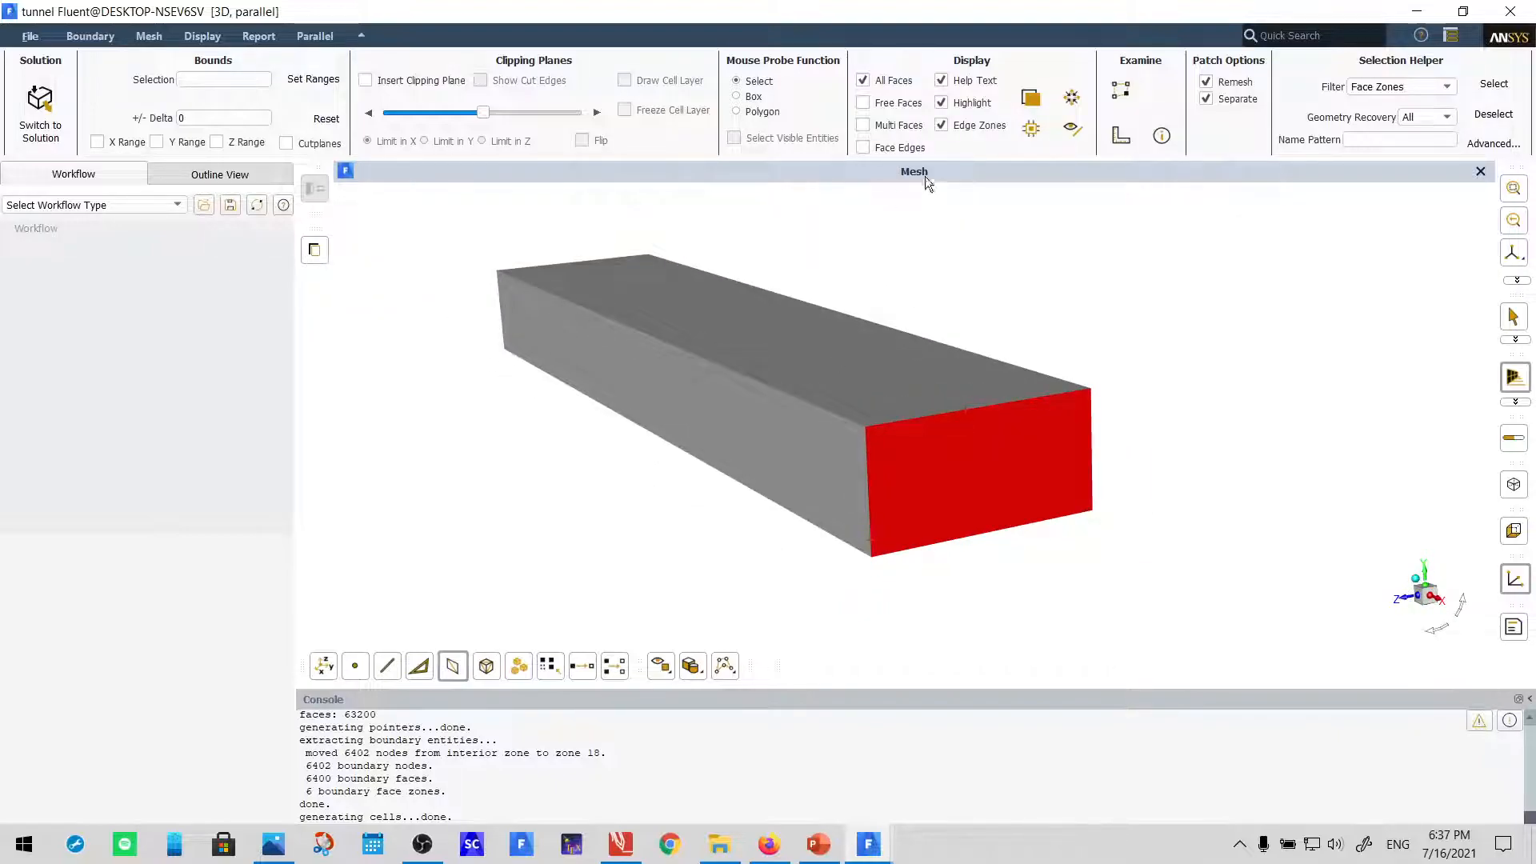
left_click(863, 147)
left_click_drag(901, 376, 776, 388)
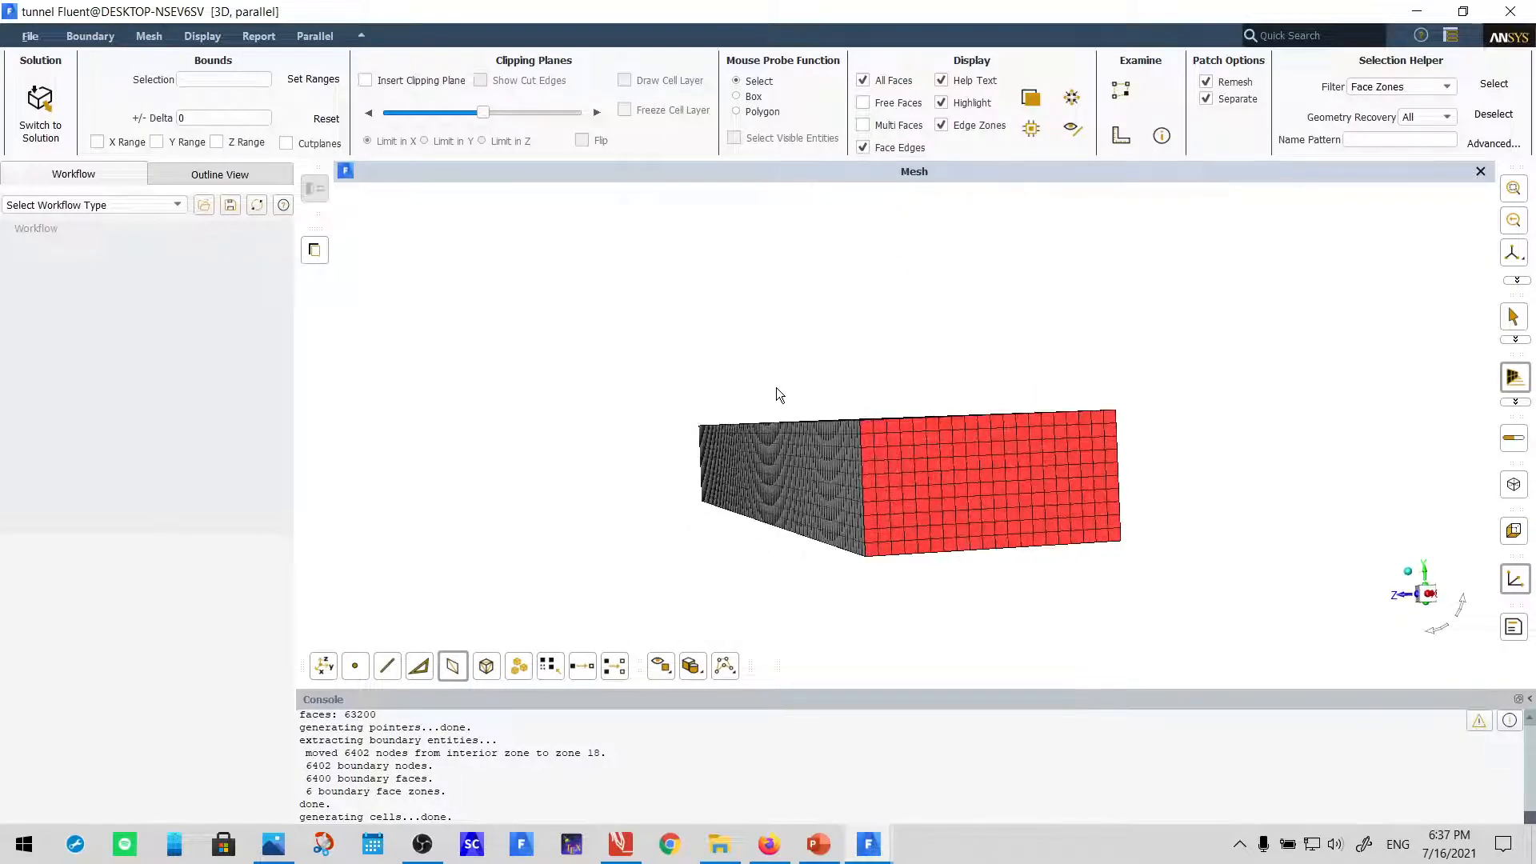
scroll(1004, 461, "up", 4)
left_click_drag(908, 432, 904, 488)
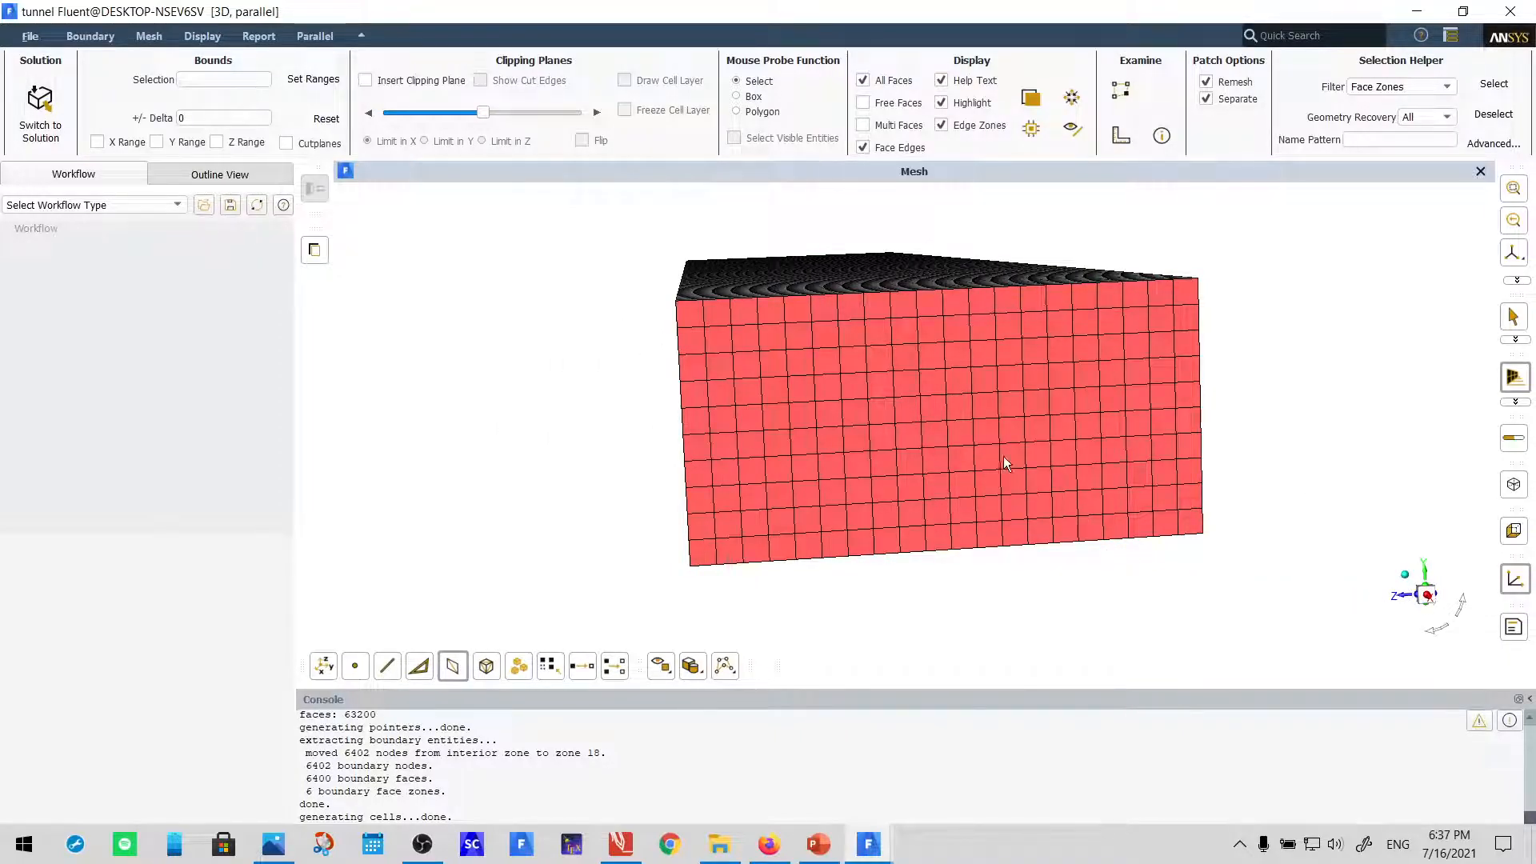
Align the view along the X axis and examine the cell grid on the red end face
left_click(1428, 596)
scroll(929, 435, "up", 5)
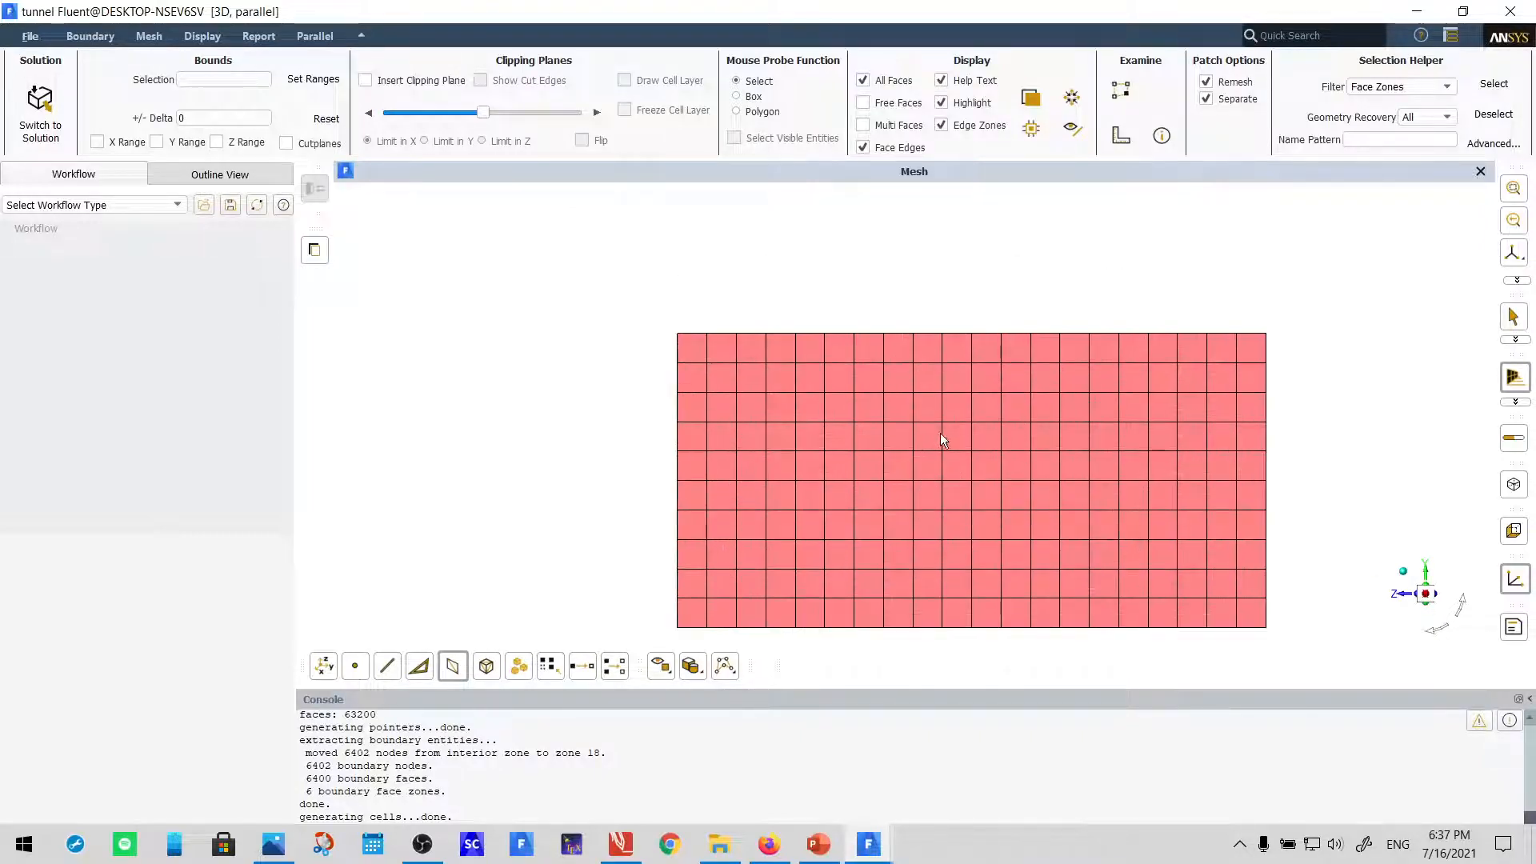
scroll(995, 399, "down", 3)
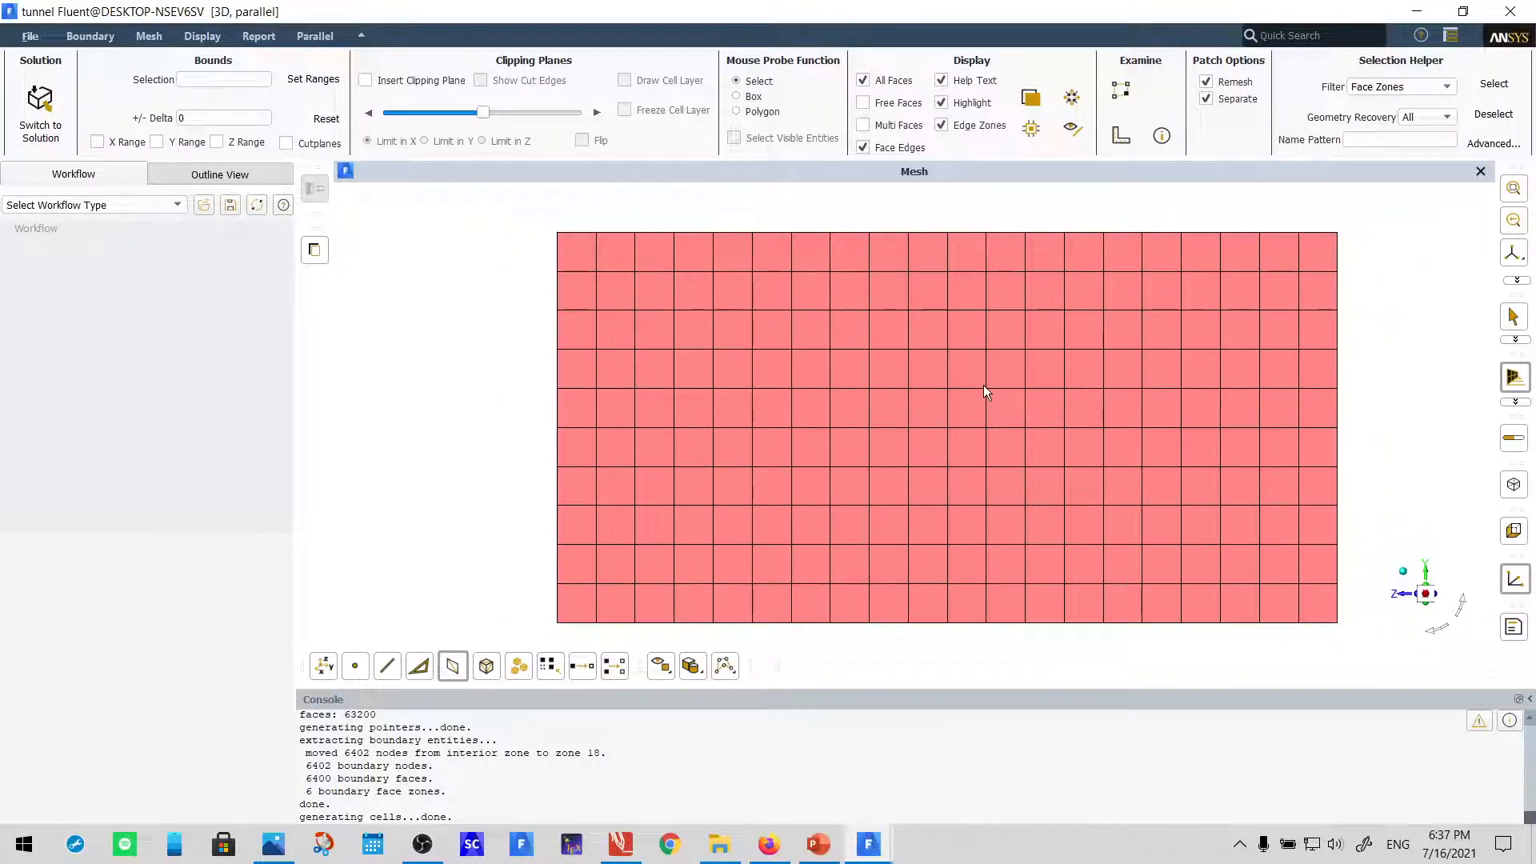
scroll(996, 316, "up", 1)
scroll(980, 284, "down", 1)
scroll(965, 291, "up", 1)
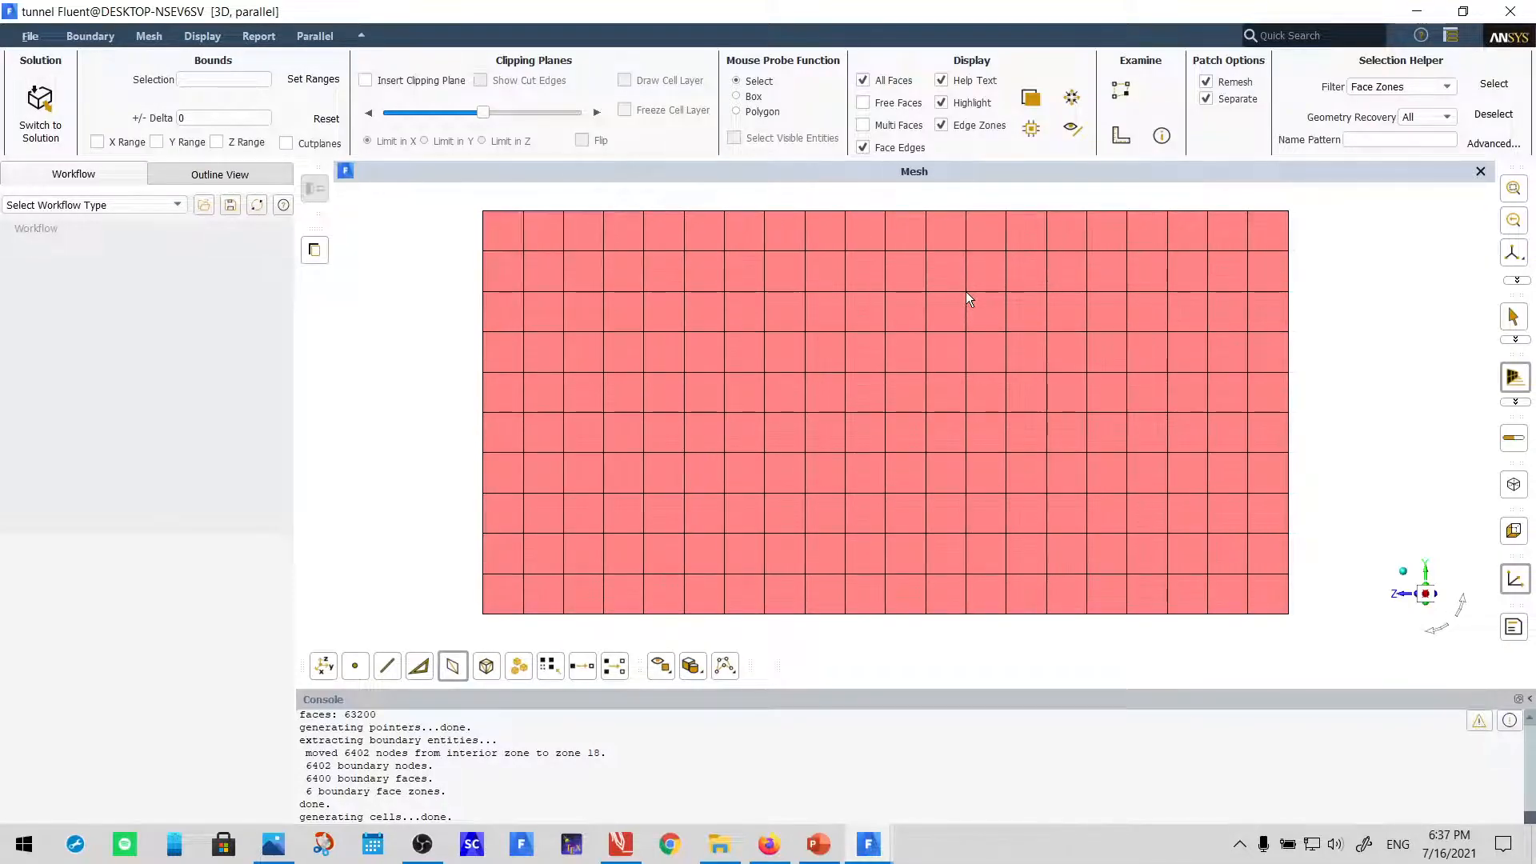
scroll(968, 296, "down", 1)
middle_click_drag(981, 318, 929, 317, "ctrl")
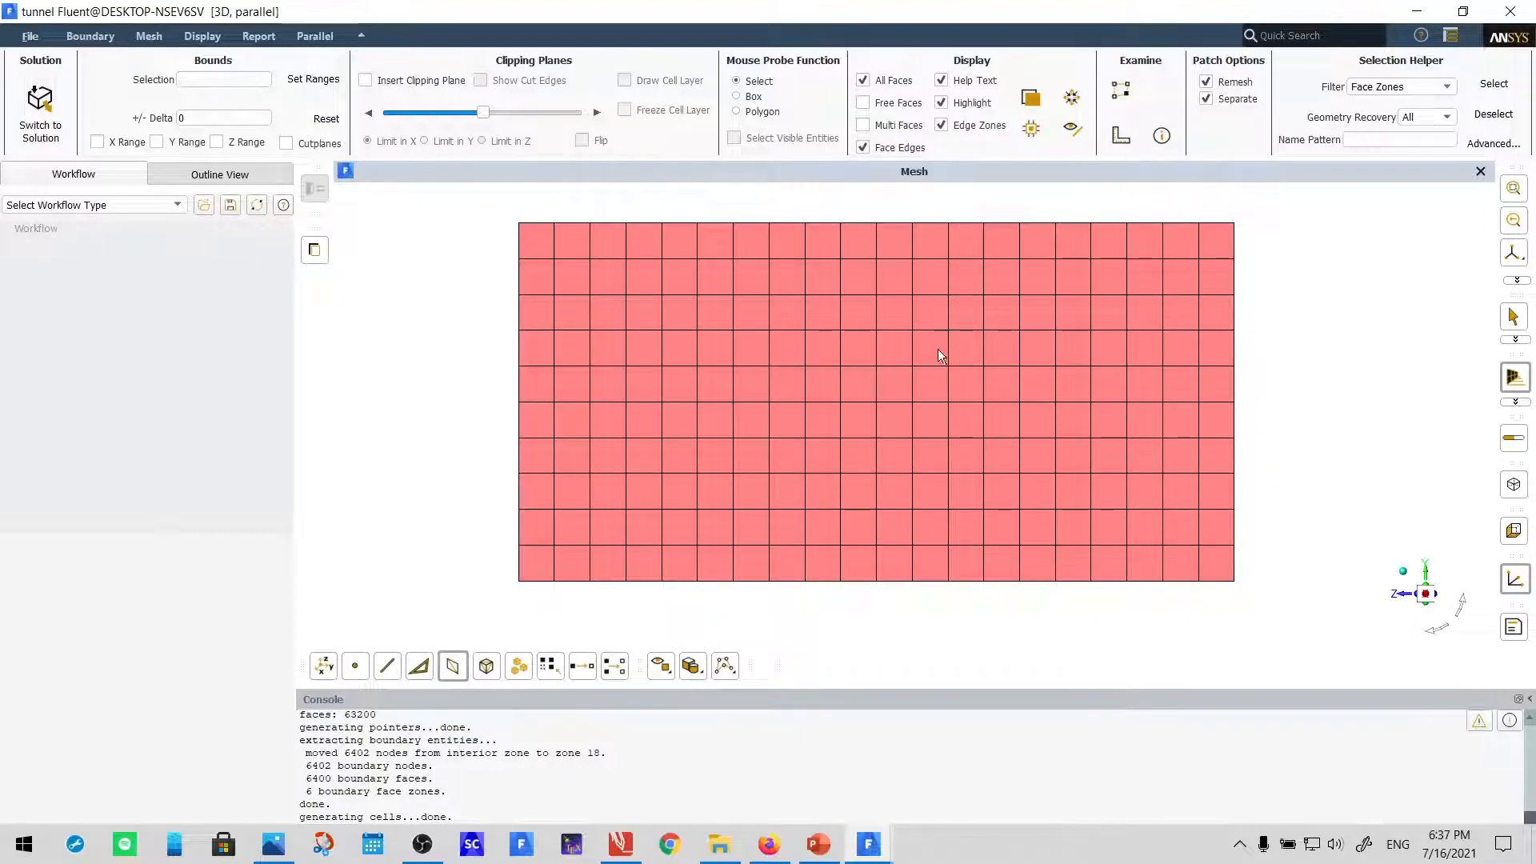
Measure the distance between two vertically adjacent mesh nodes on the red end face using the node selection filter
left_click(355, 668)
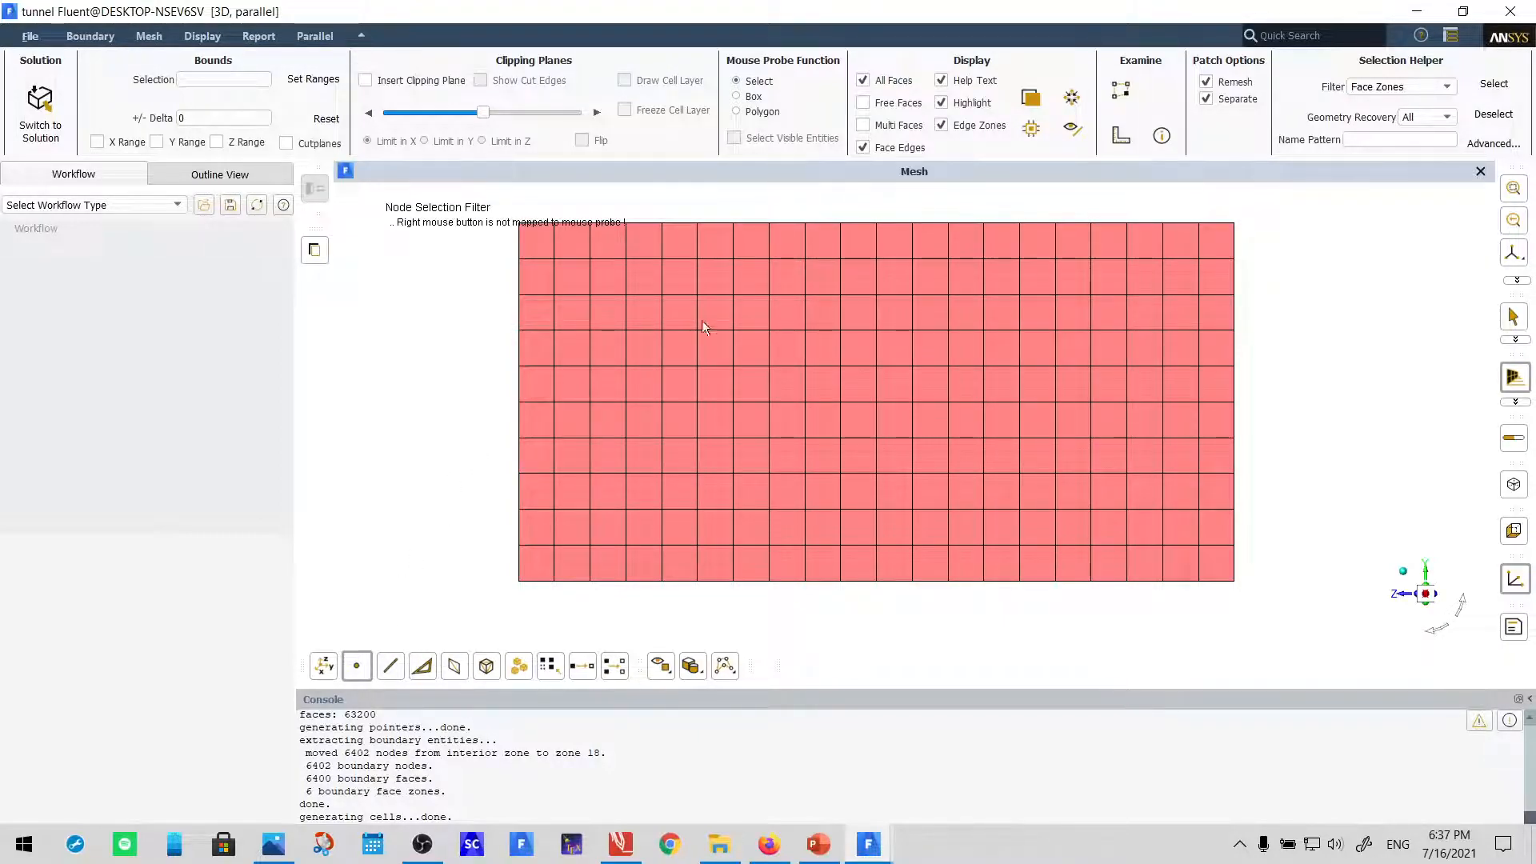
scroll(948, 291, "up", 1)
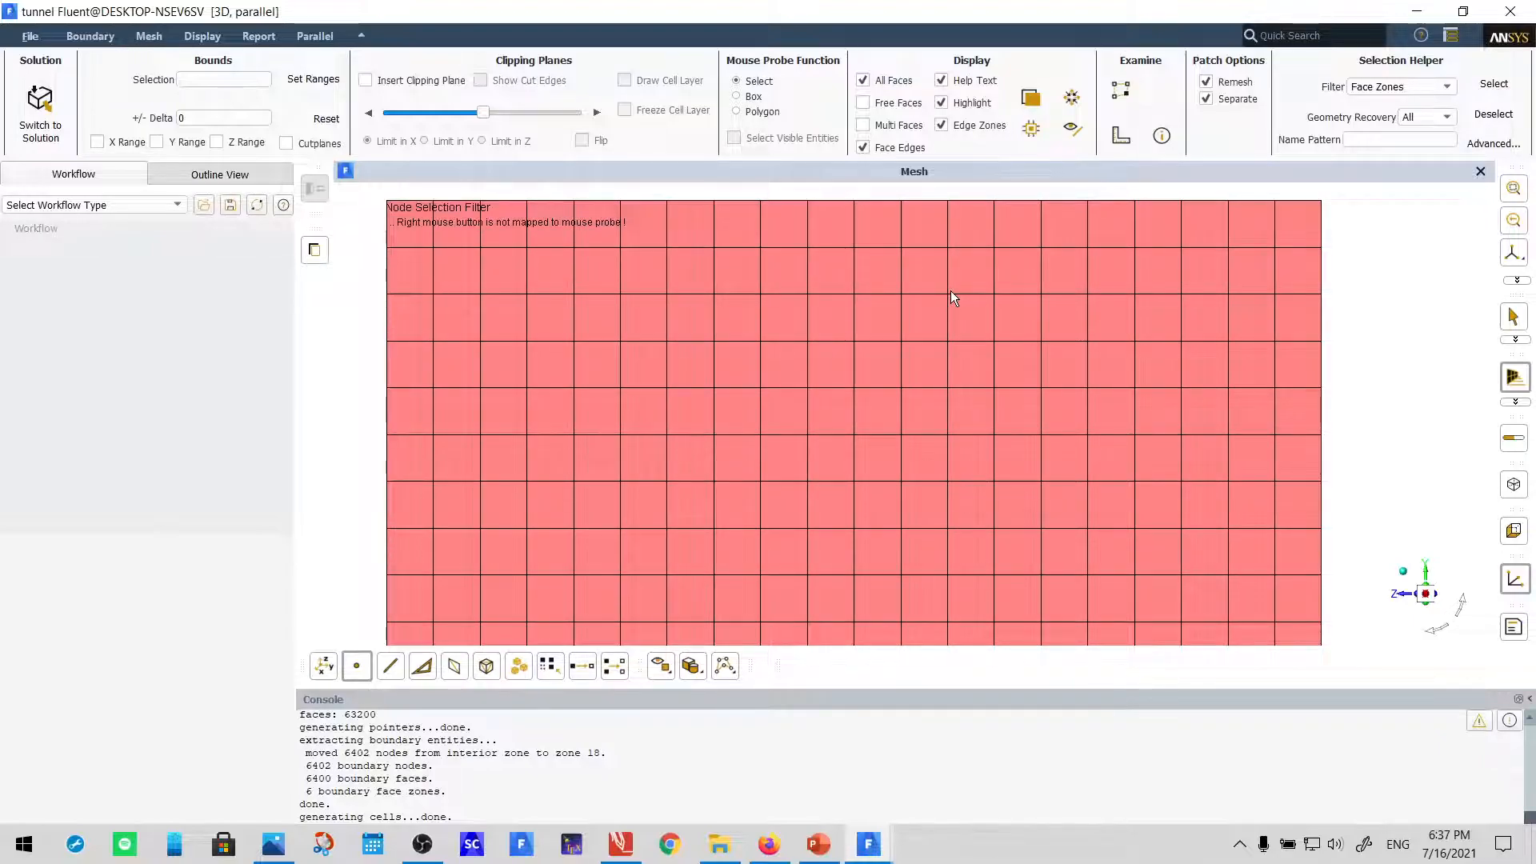
scroll(950, 296, "down", 1)
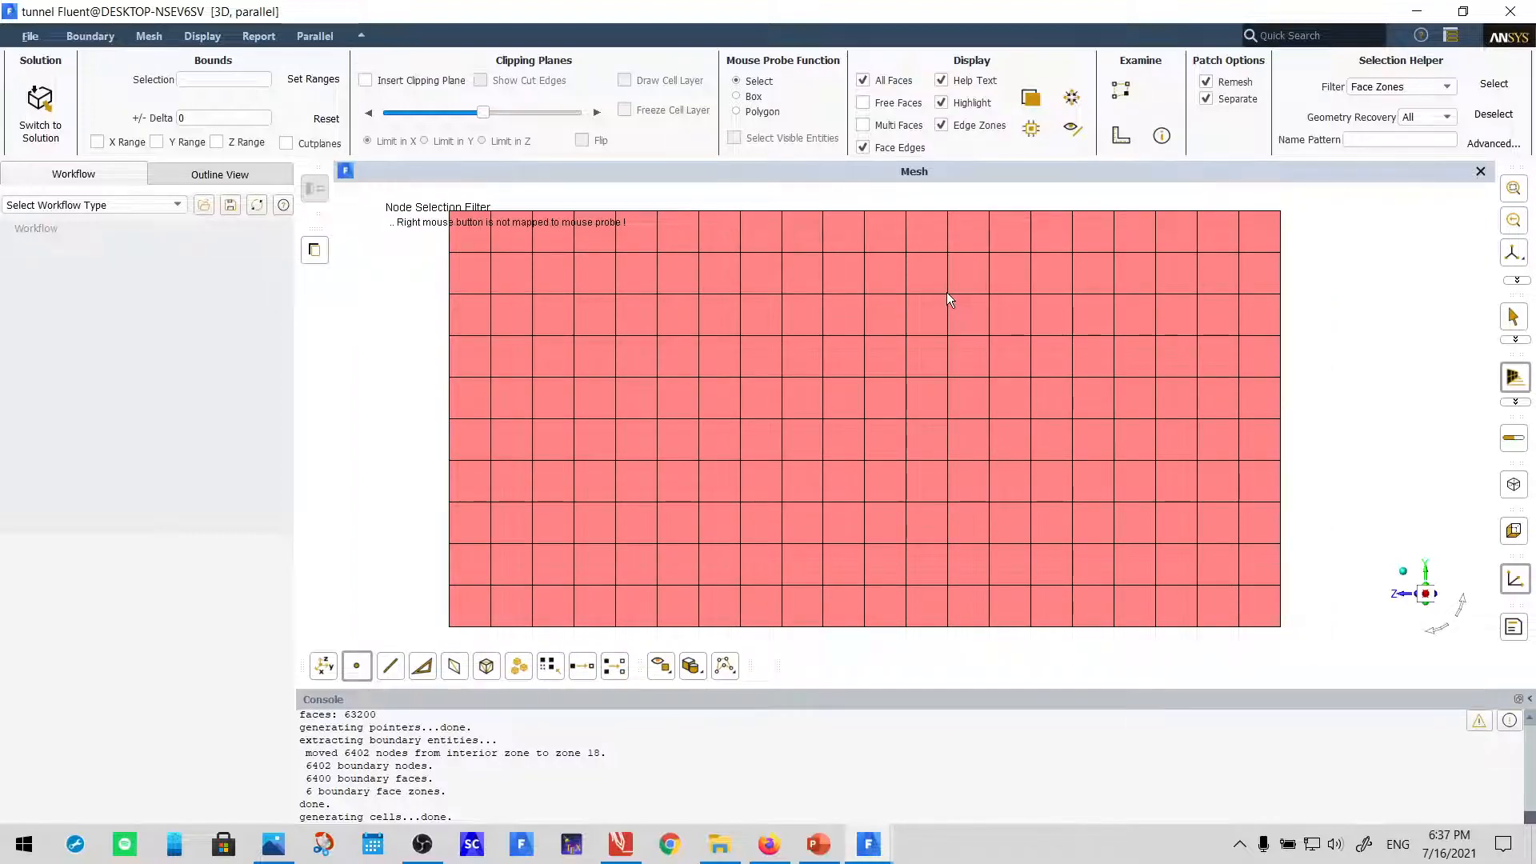
scroll(948, 293, "up", 2)
scroll(948, 293, "up", 1)
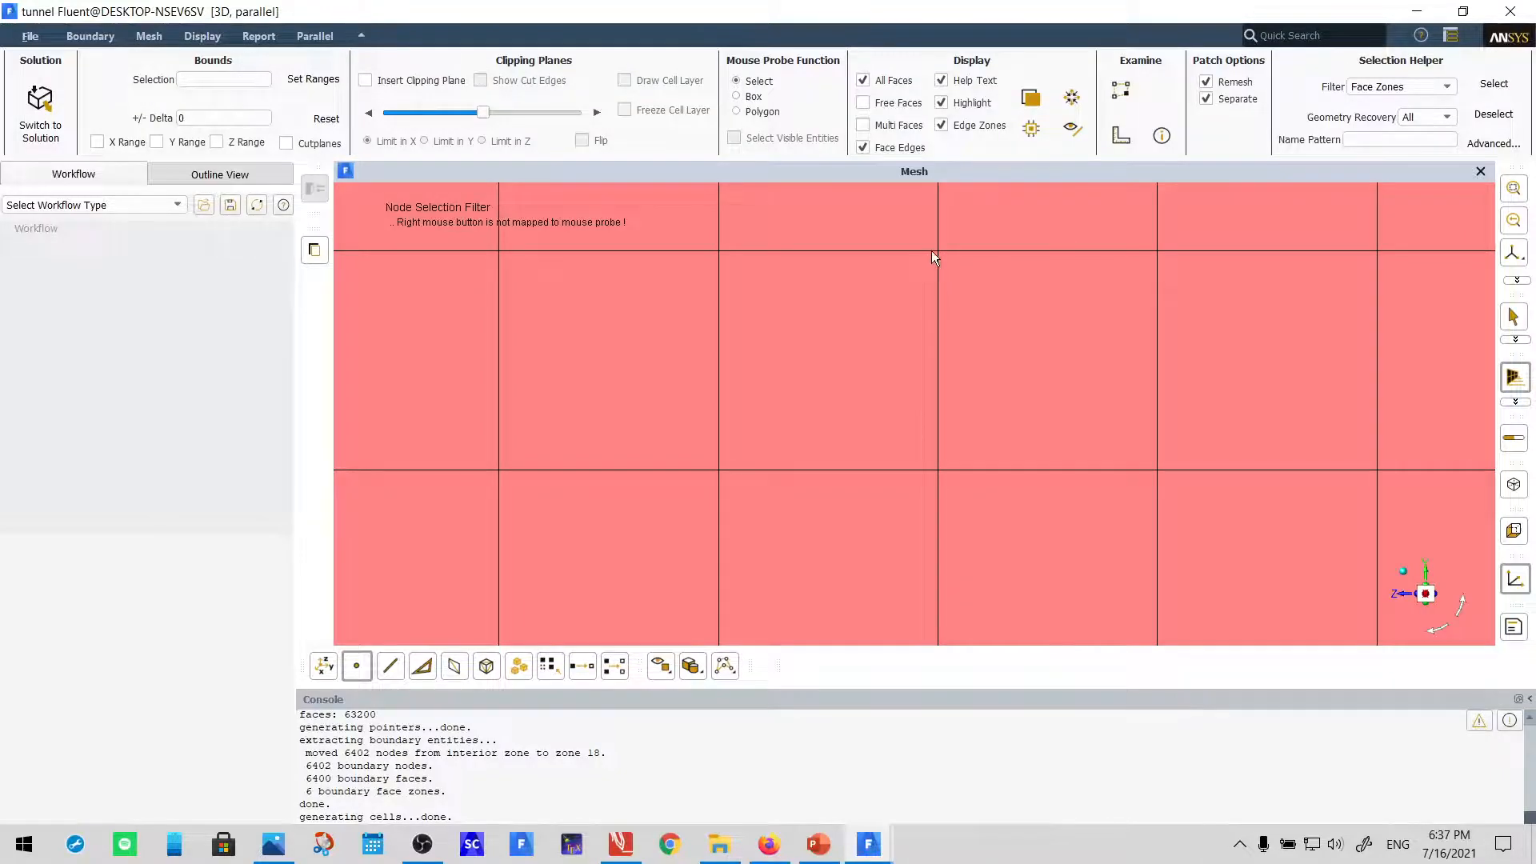
left_click(939, 252)
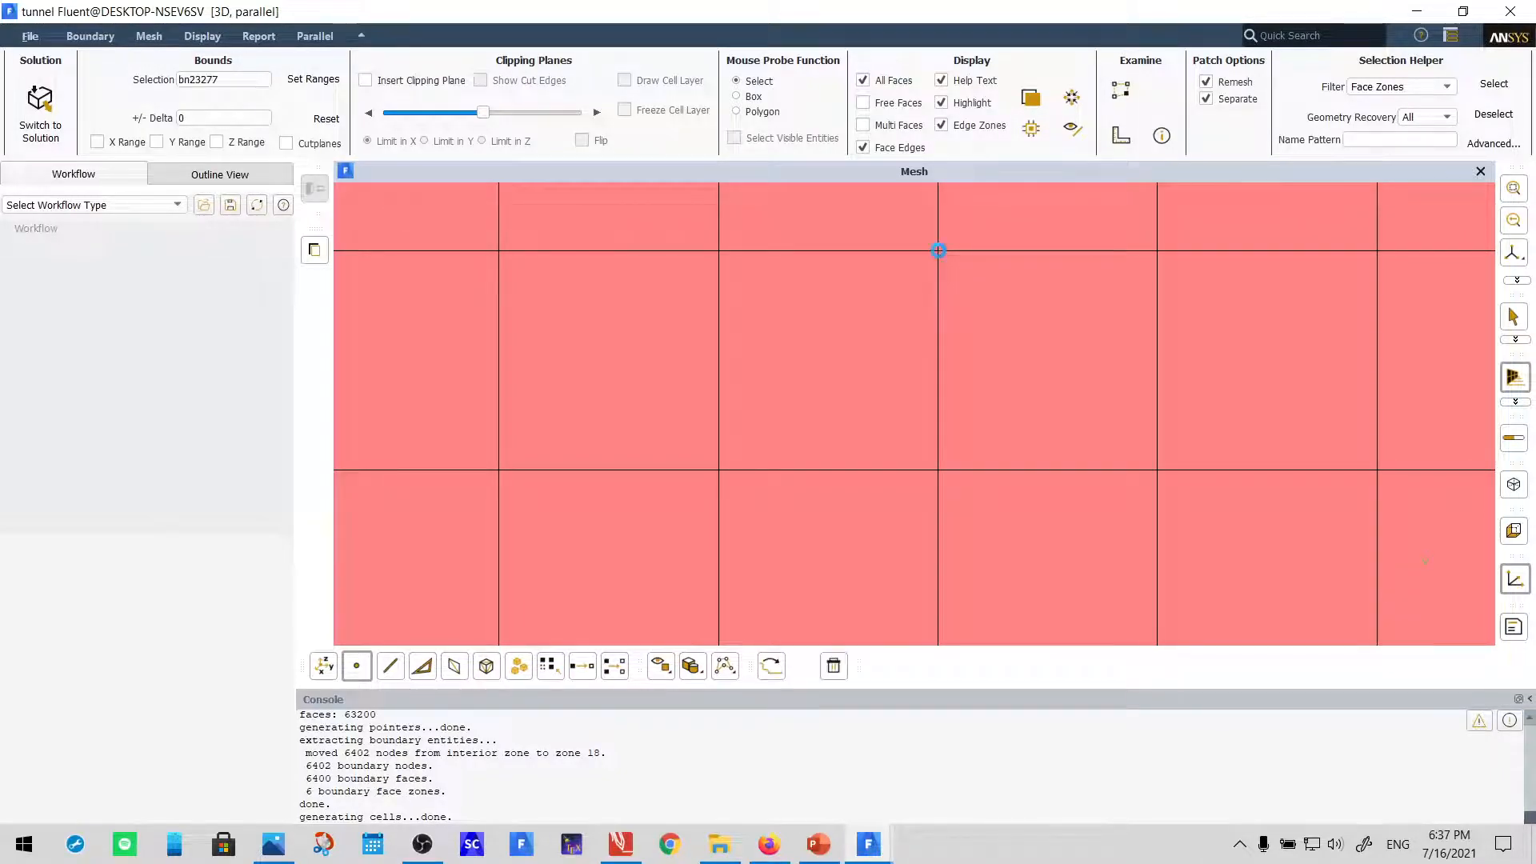
left_click(939, 469)
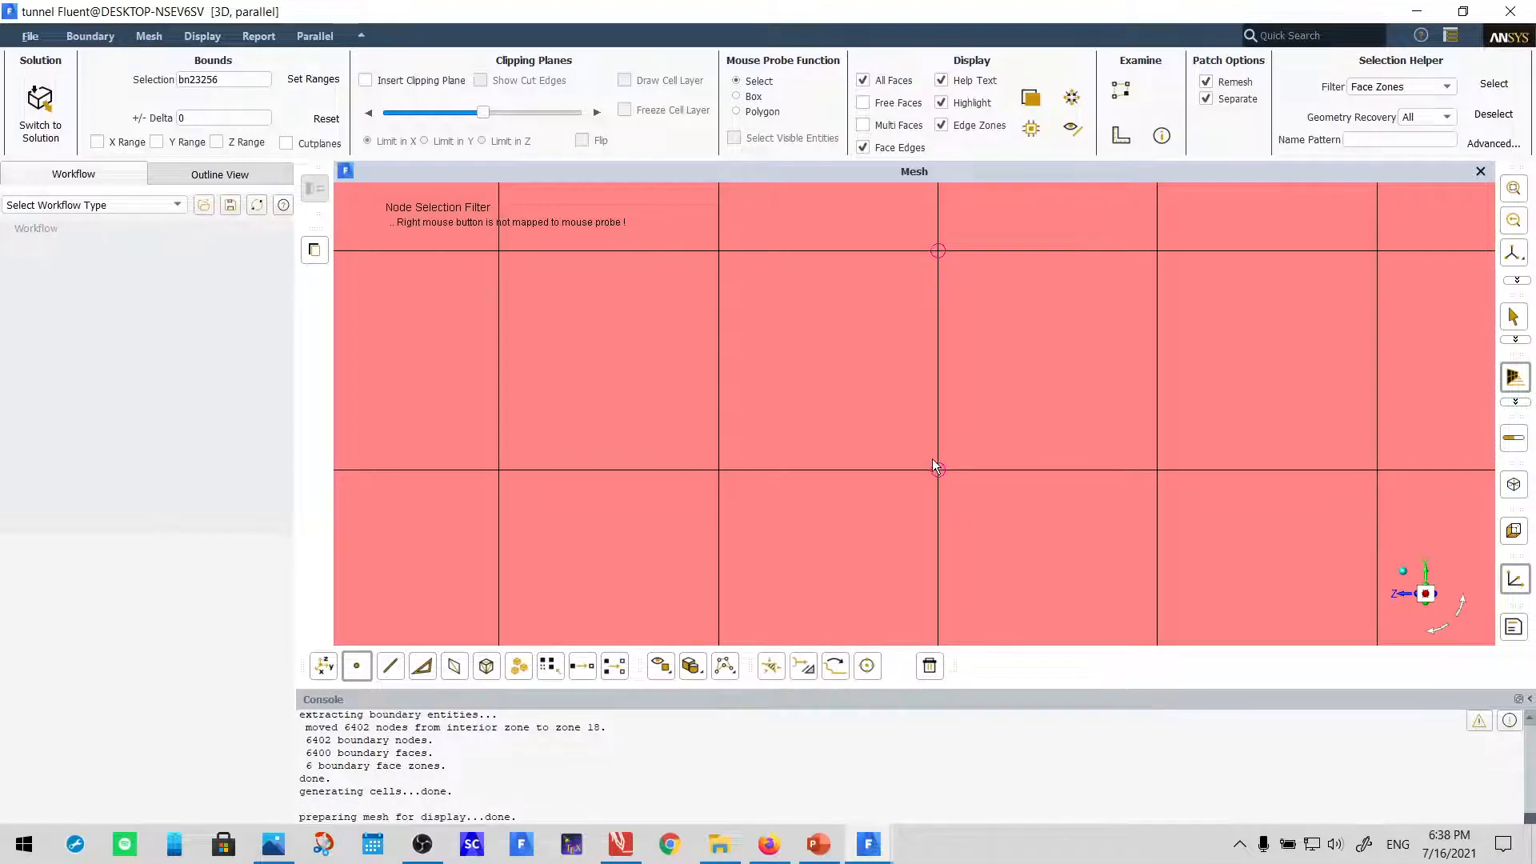
left_click(1121, 134)
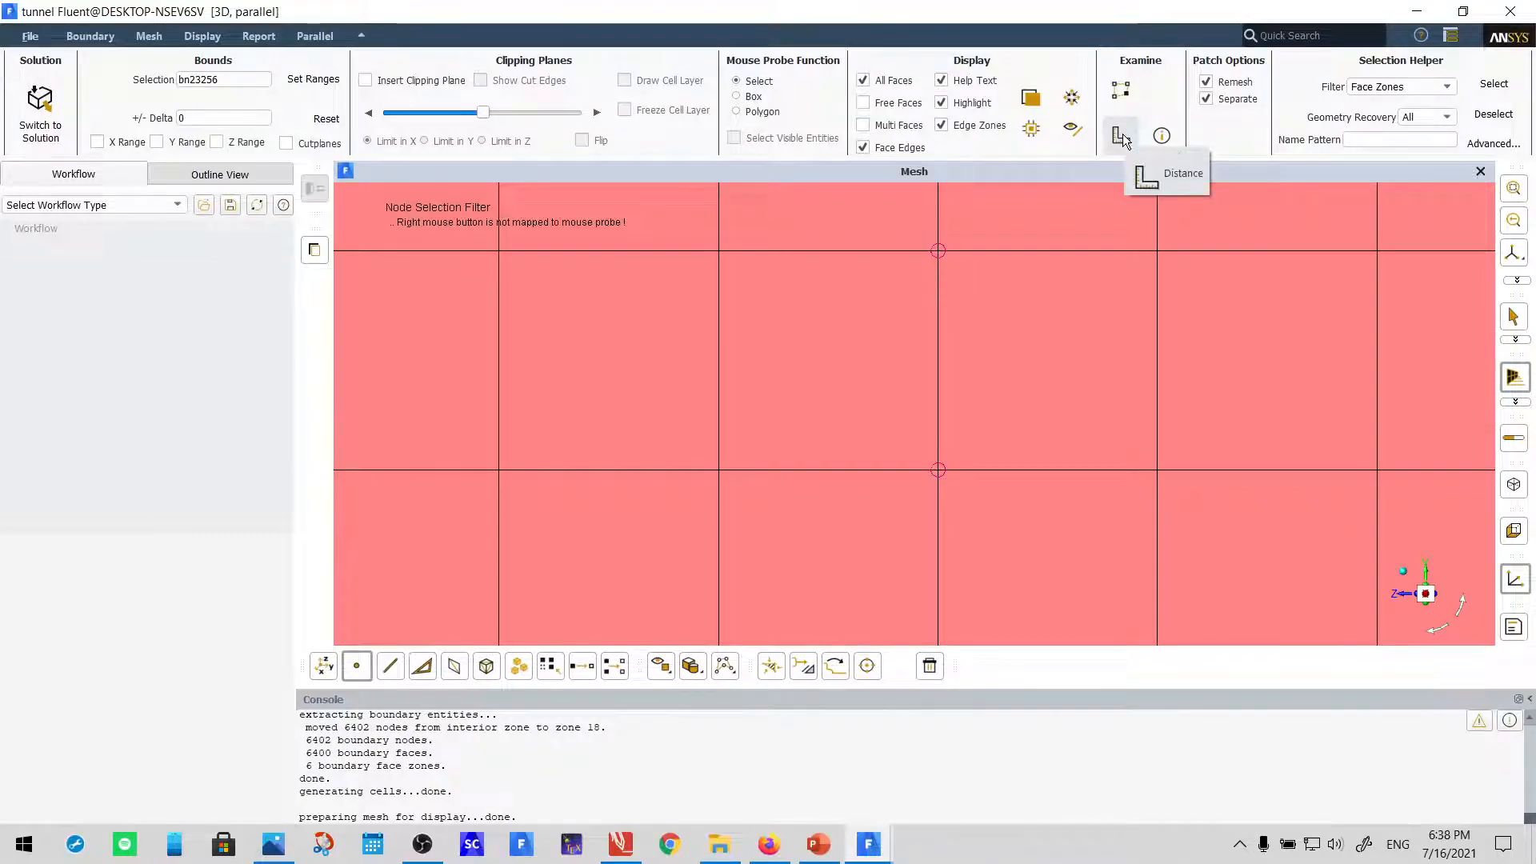
left_click(1122, 137)
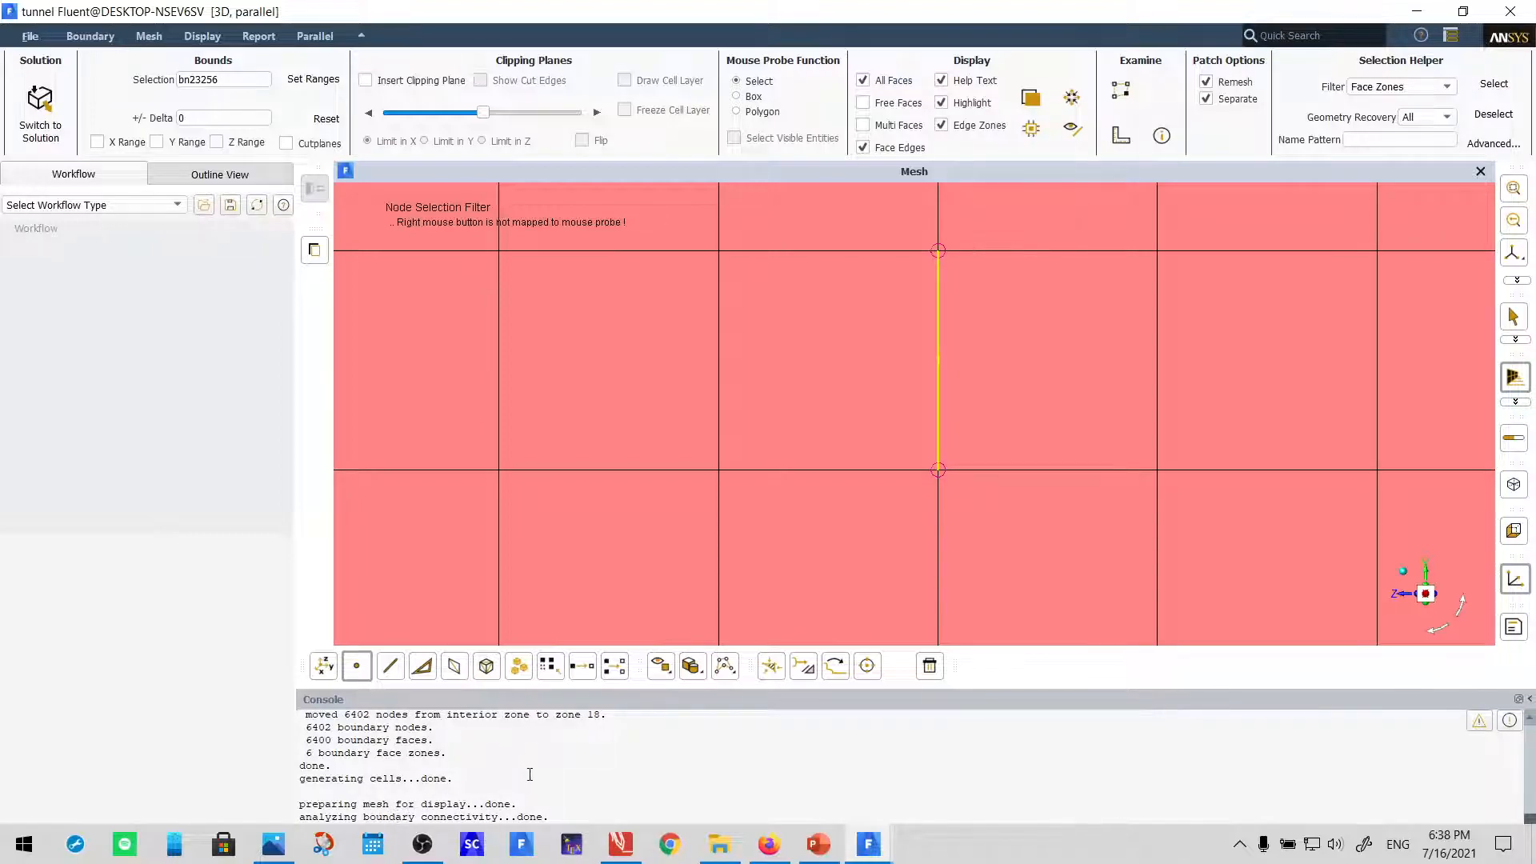
Check the console output for the two selected nodes and the distance between them
scroll(733, 515, "down", 4)
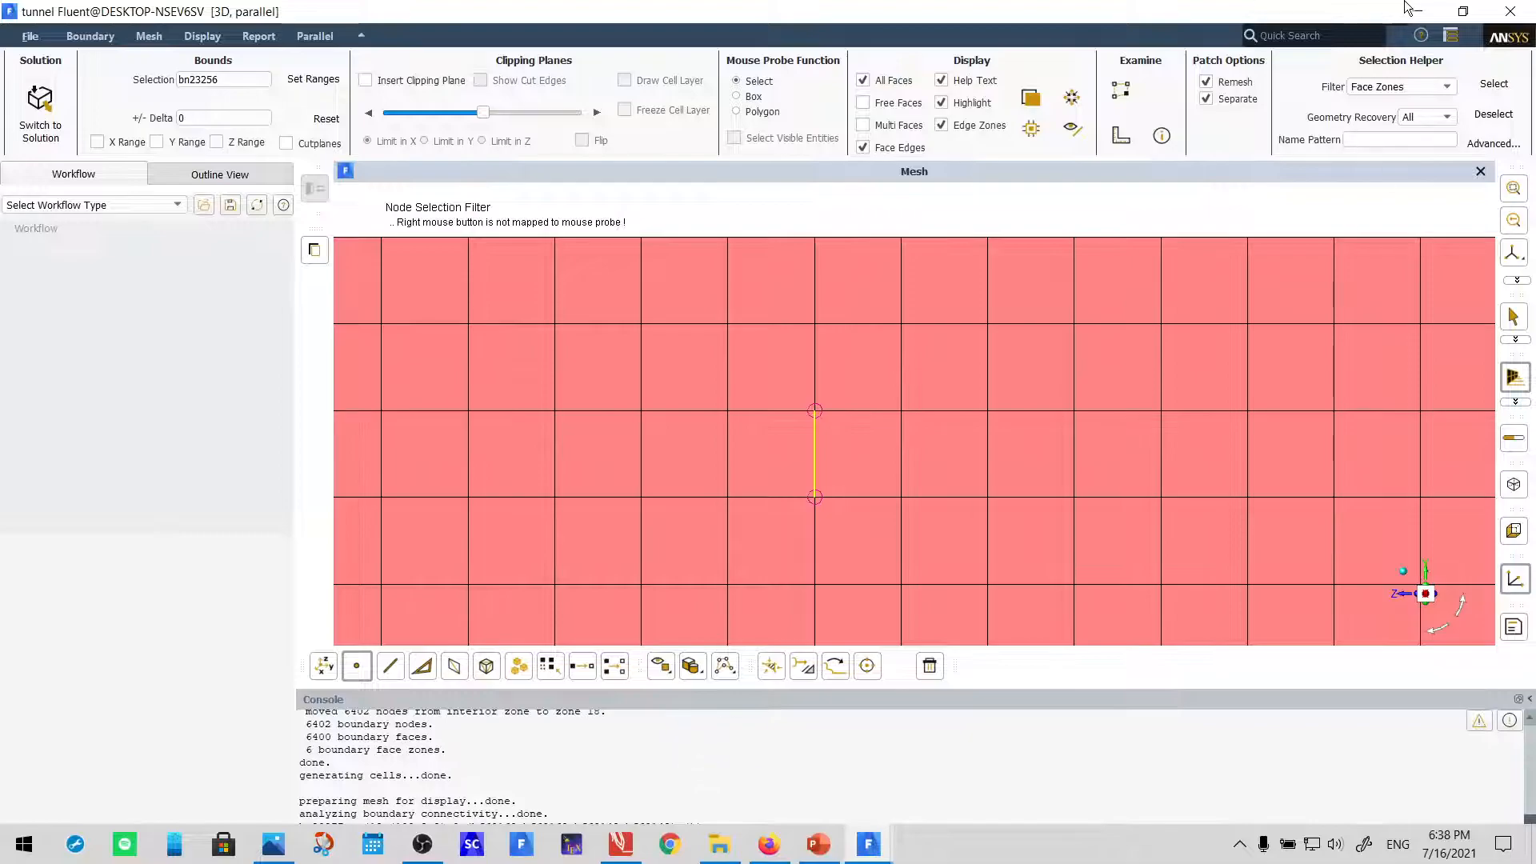
left_click(1464, 12)
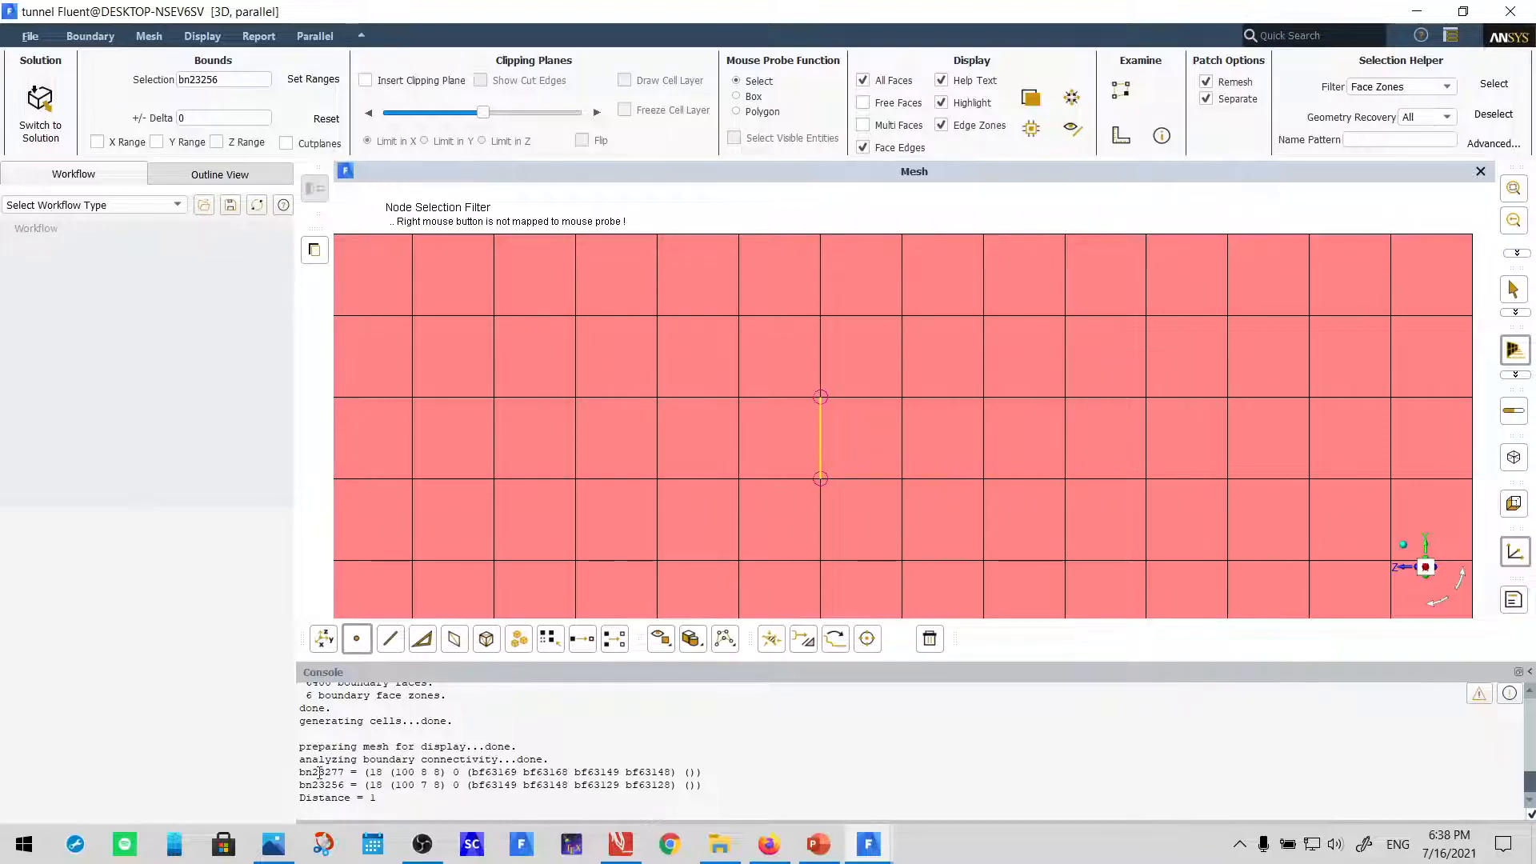
left_click_drag(318, 771, 398, 776)
left_click(398, 776)
left_click_drag(352, 773, 440, 773)
left_click(416, 782)
Insert a clipping plane limited in X to cut the tunnel mesh open and expose its interior
scroll(843, 473, "up", 1)
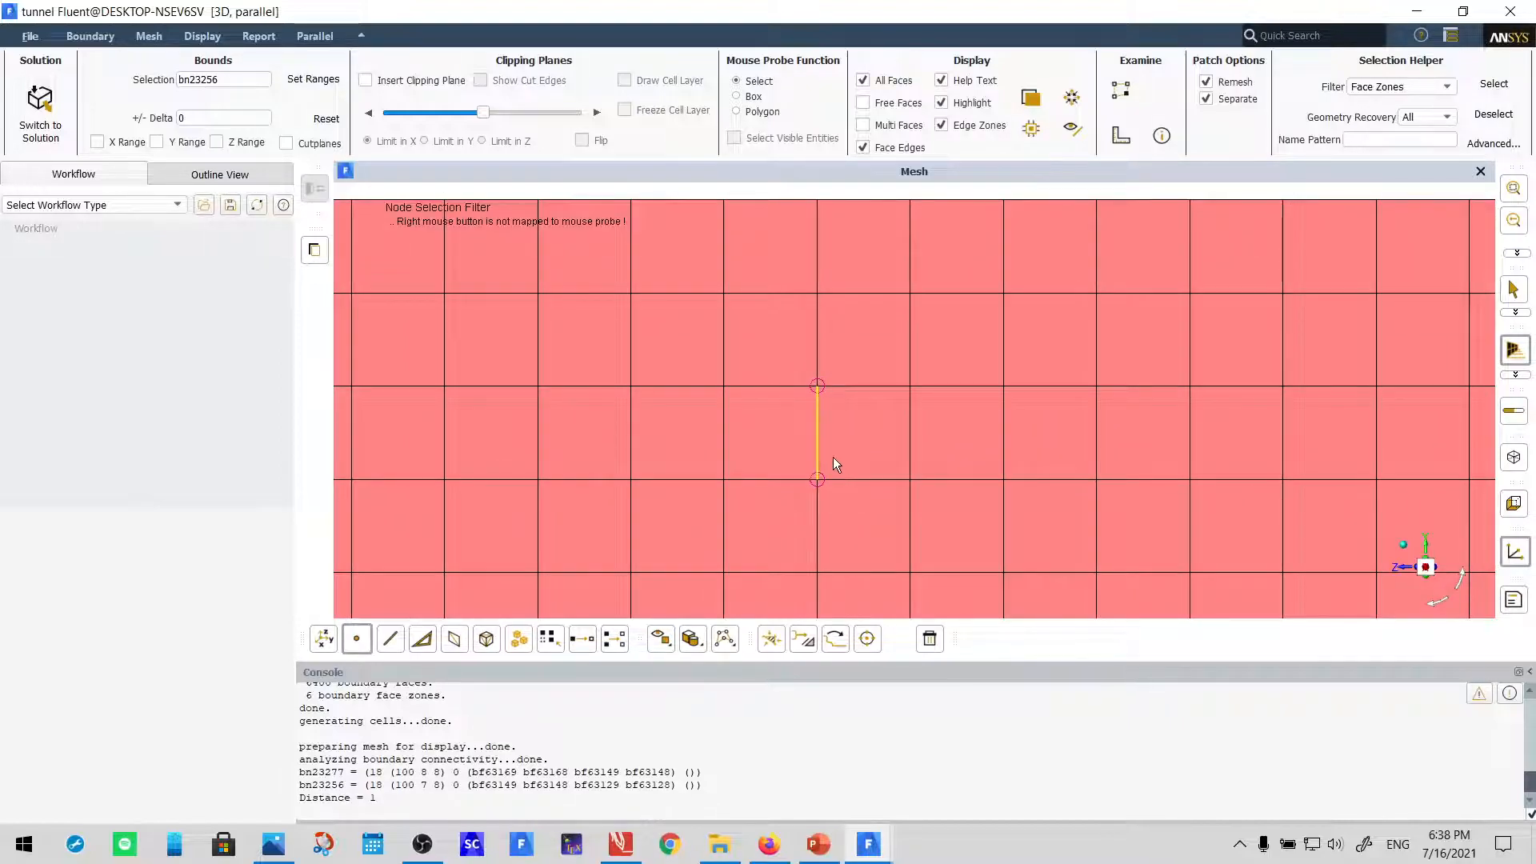
scroll(673, 479, "down", 2)
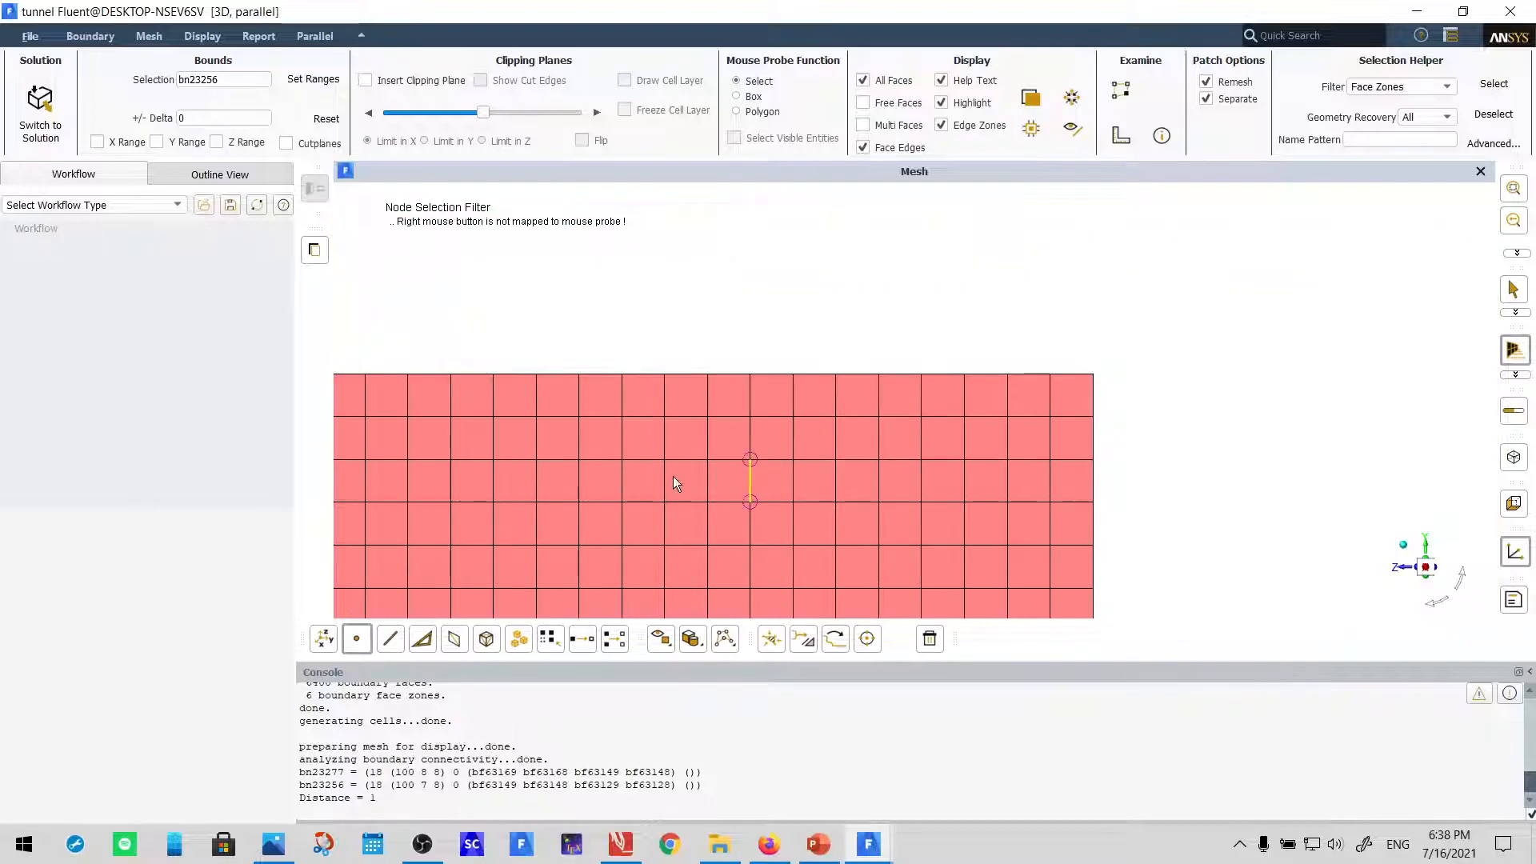
scroll(673, 487, "down", 2)
left_click_drag(804, 486, 876, 438)
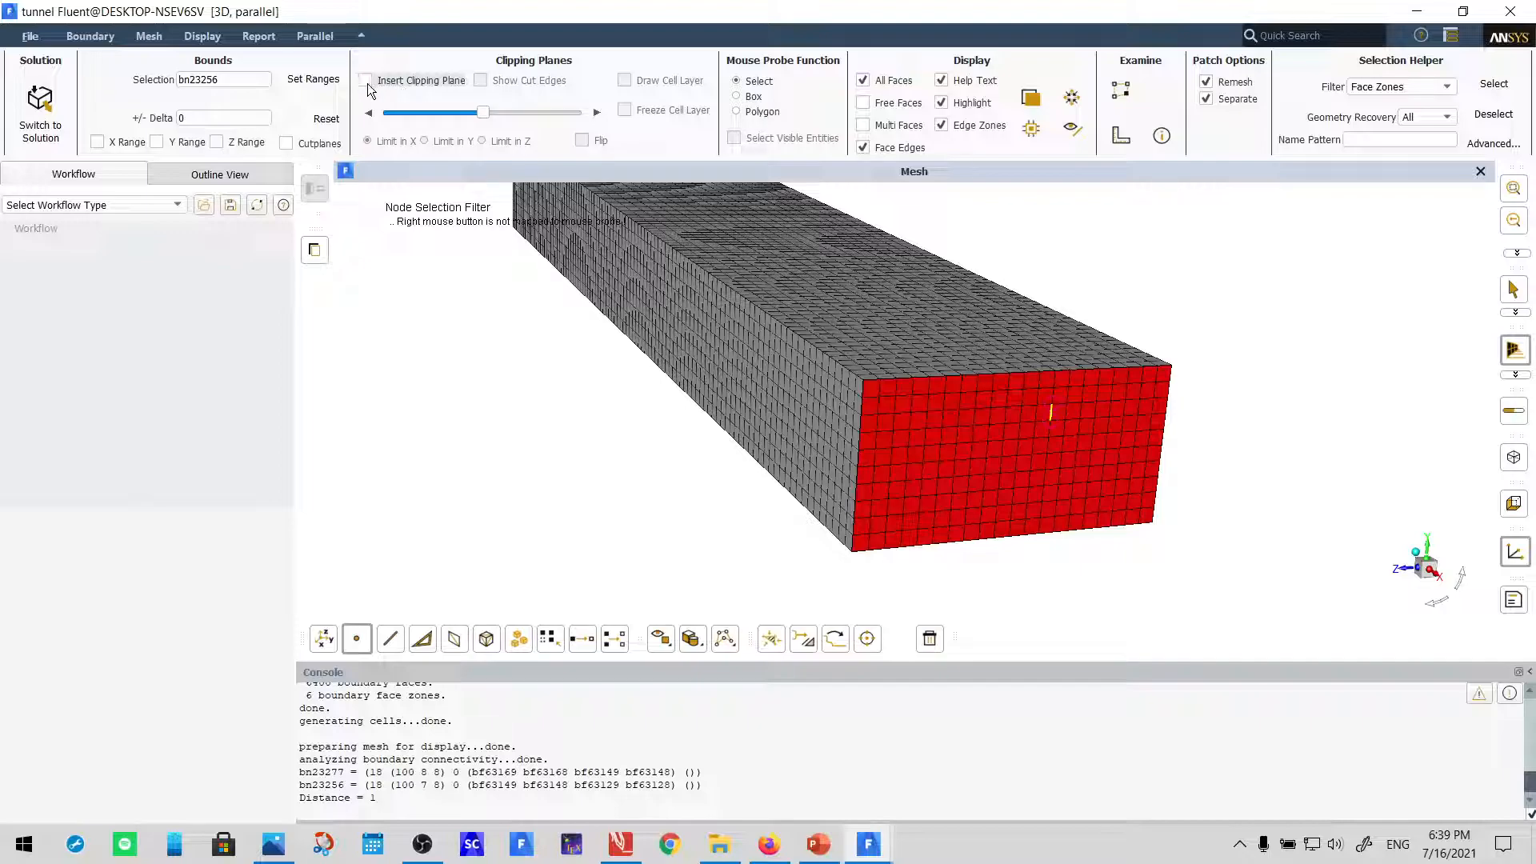
left_click(367, 82)
mouse_move(861, 474)
middle_mouse_down()
mouse_move(621, 402)
mouse_move(866, 477)
middle_mouse_up()
scroll(865, 477, "up", 5)
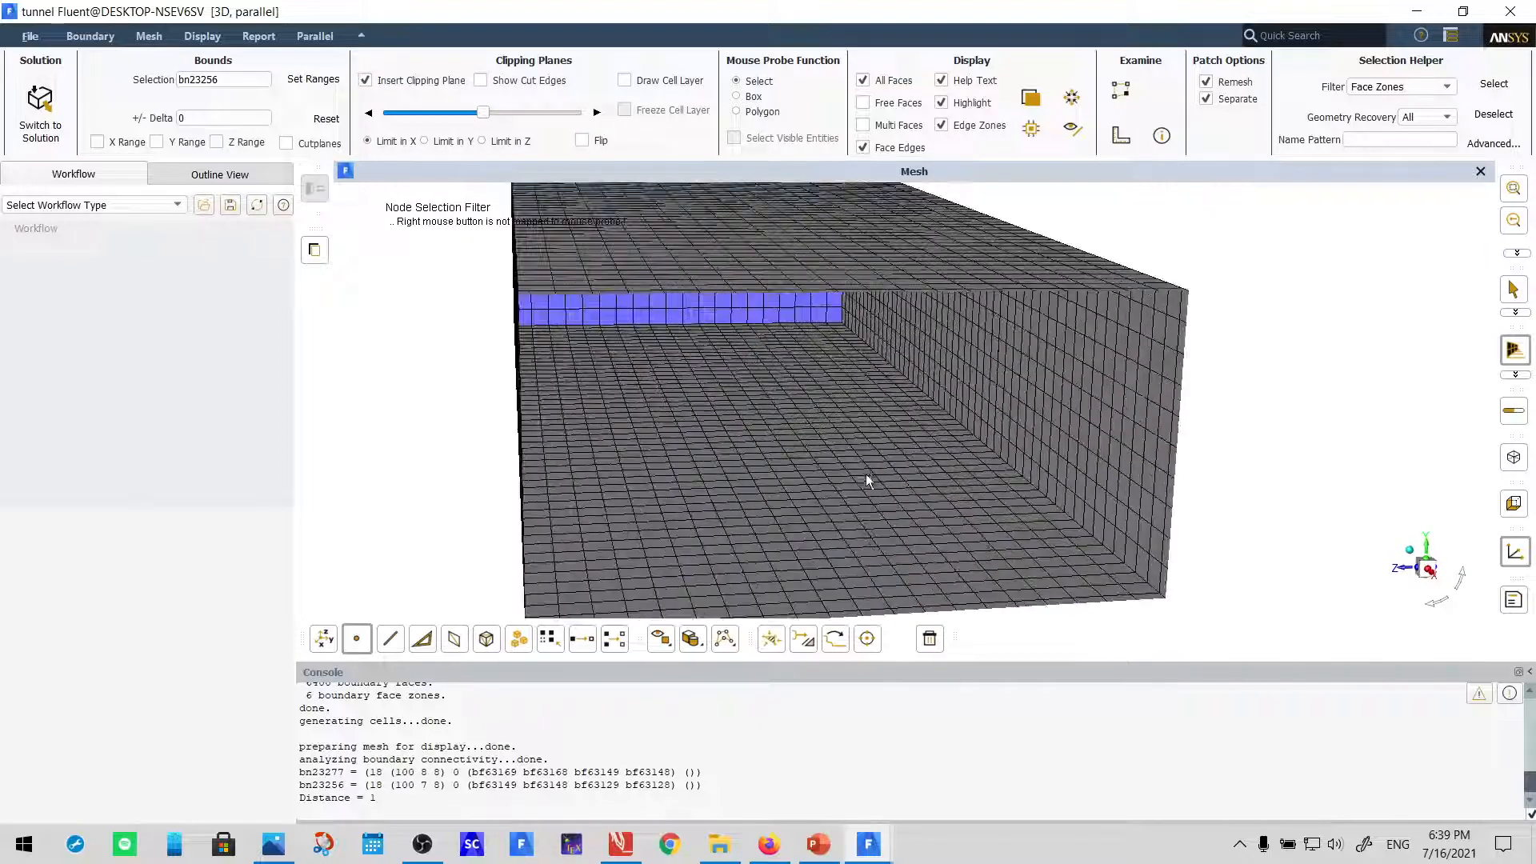
left_click_drag(842, 448, 918, 449)
scroll(973, 468, "down", 4)
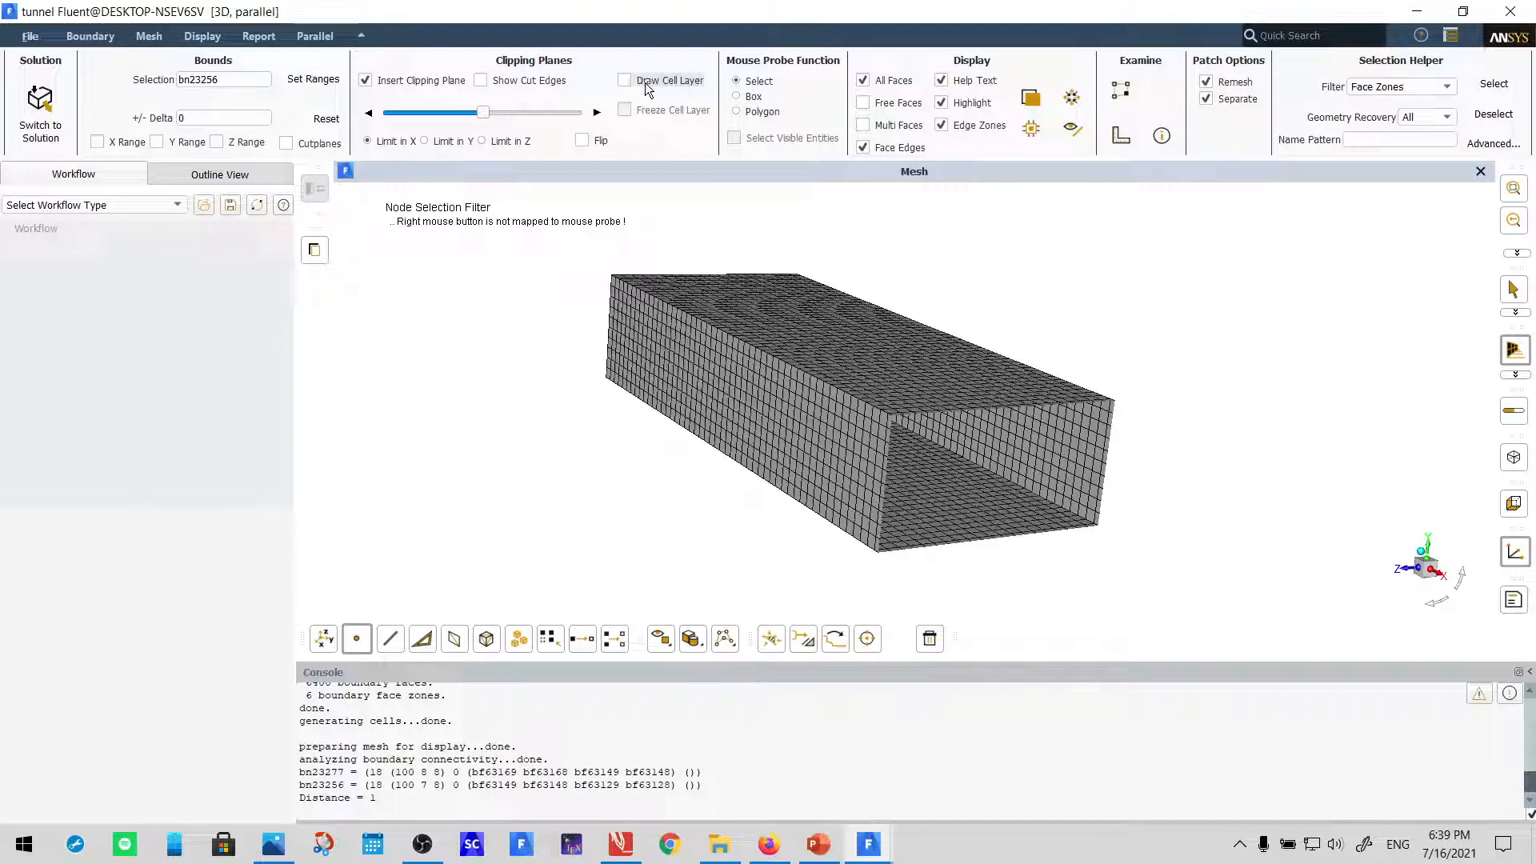
Draw the cell layer at the X clipping plane and inspect the cells across the tunnel section
left_click(623, 80)
mouse_move(913, 405)
left_mouse_down()
mouse_move(796, 408)
mouse_move(885, 419)
left_mouse_up()
scroll(909, 442, "up", 3)
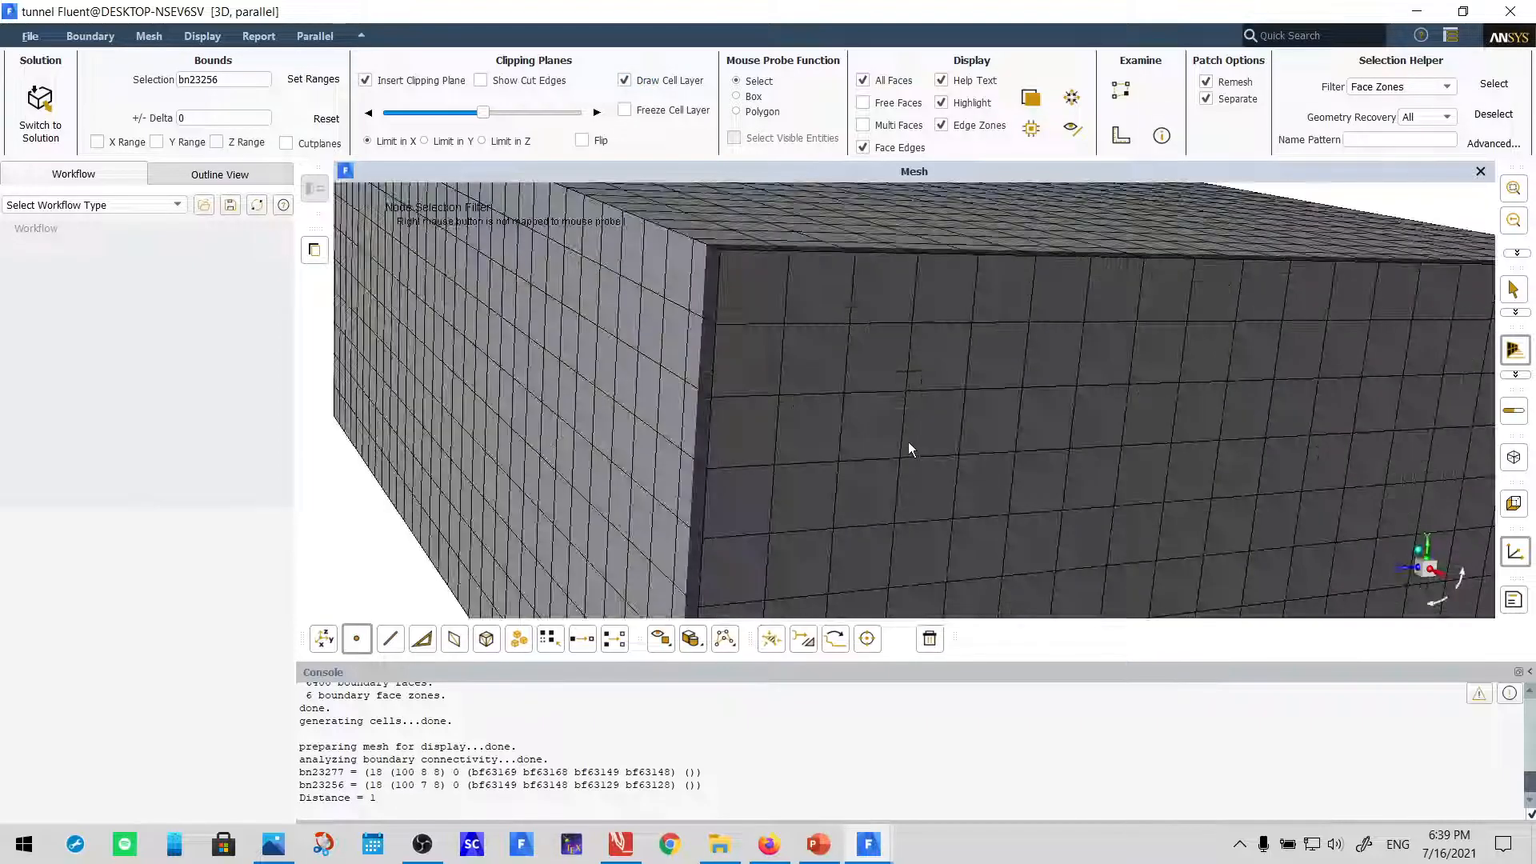
scroll(901, 435, "down", 1)
middle_click_drag(901, 435, 837, 394)
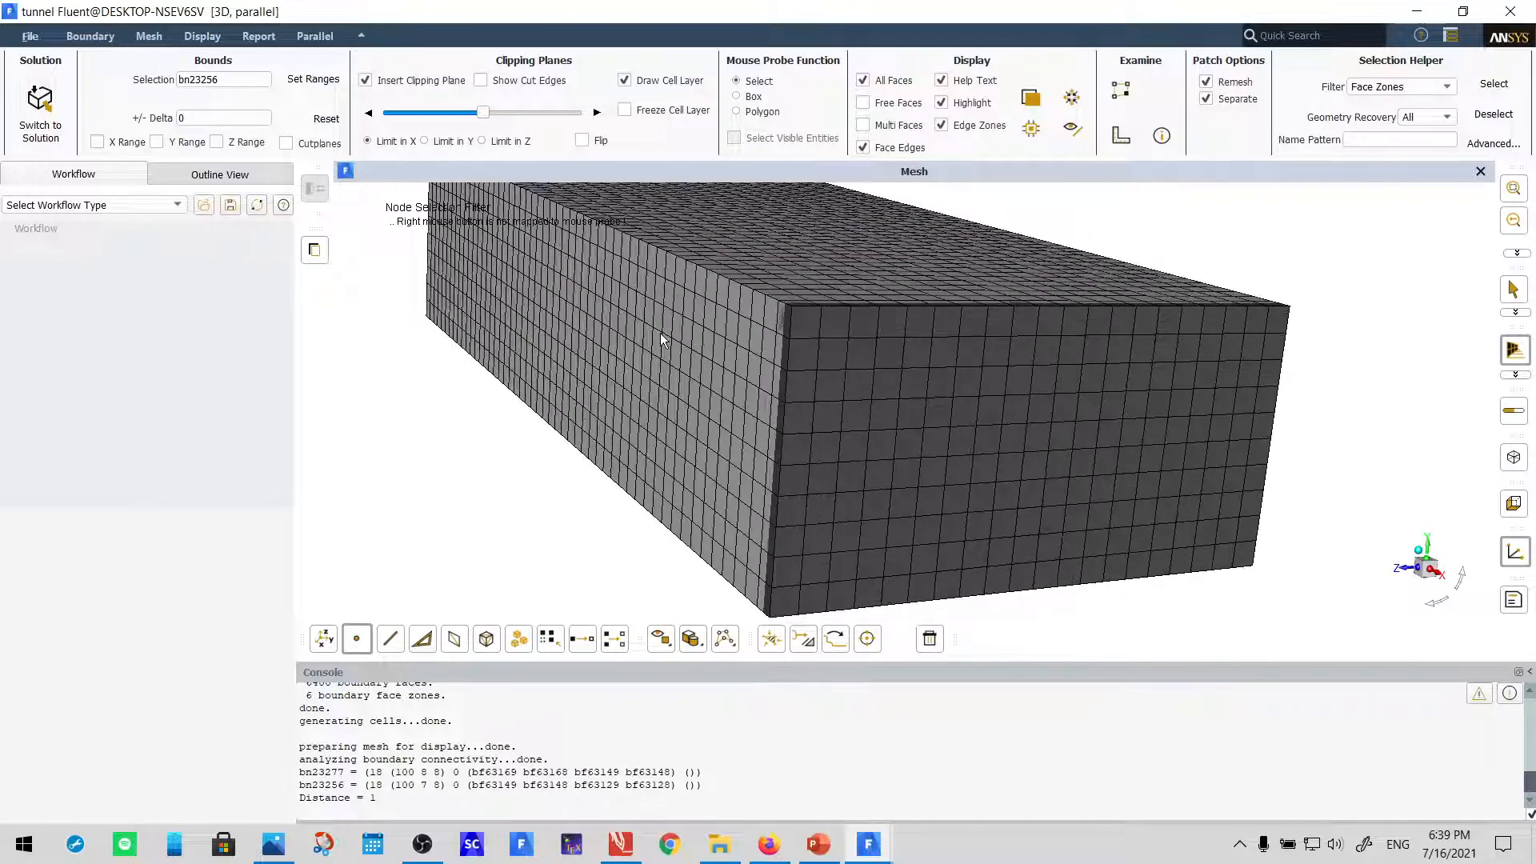
scroll(660, 332, "down", 1)
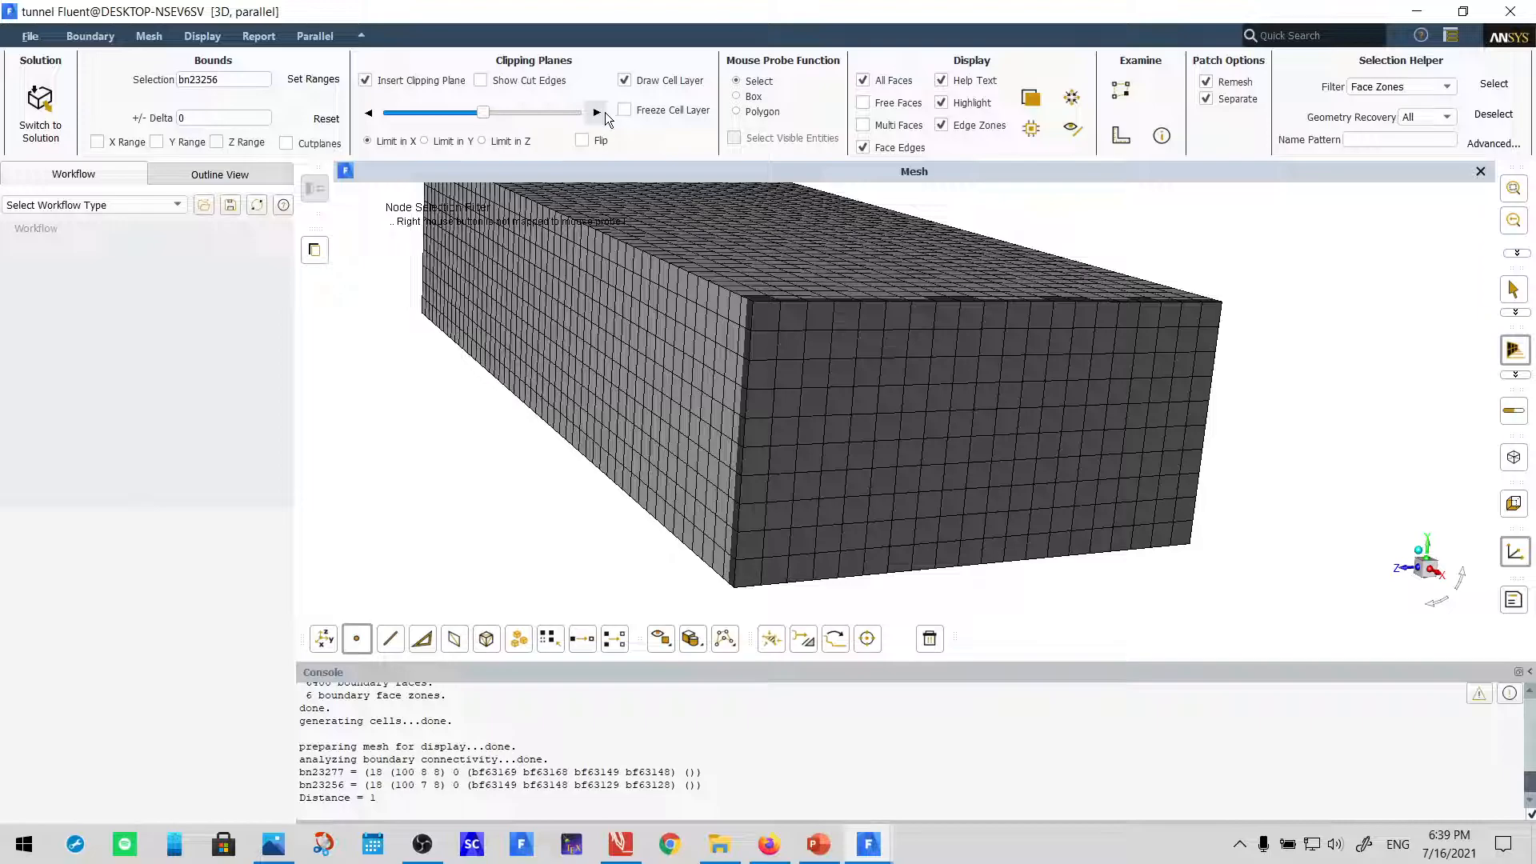
Sweep the X clipping plane back and forth along the tunnel to view the cell layer at different sections
left_click_drag(496, 114, 486, 114)
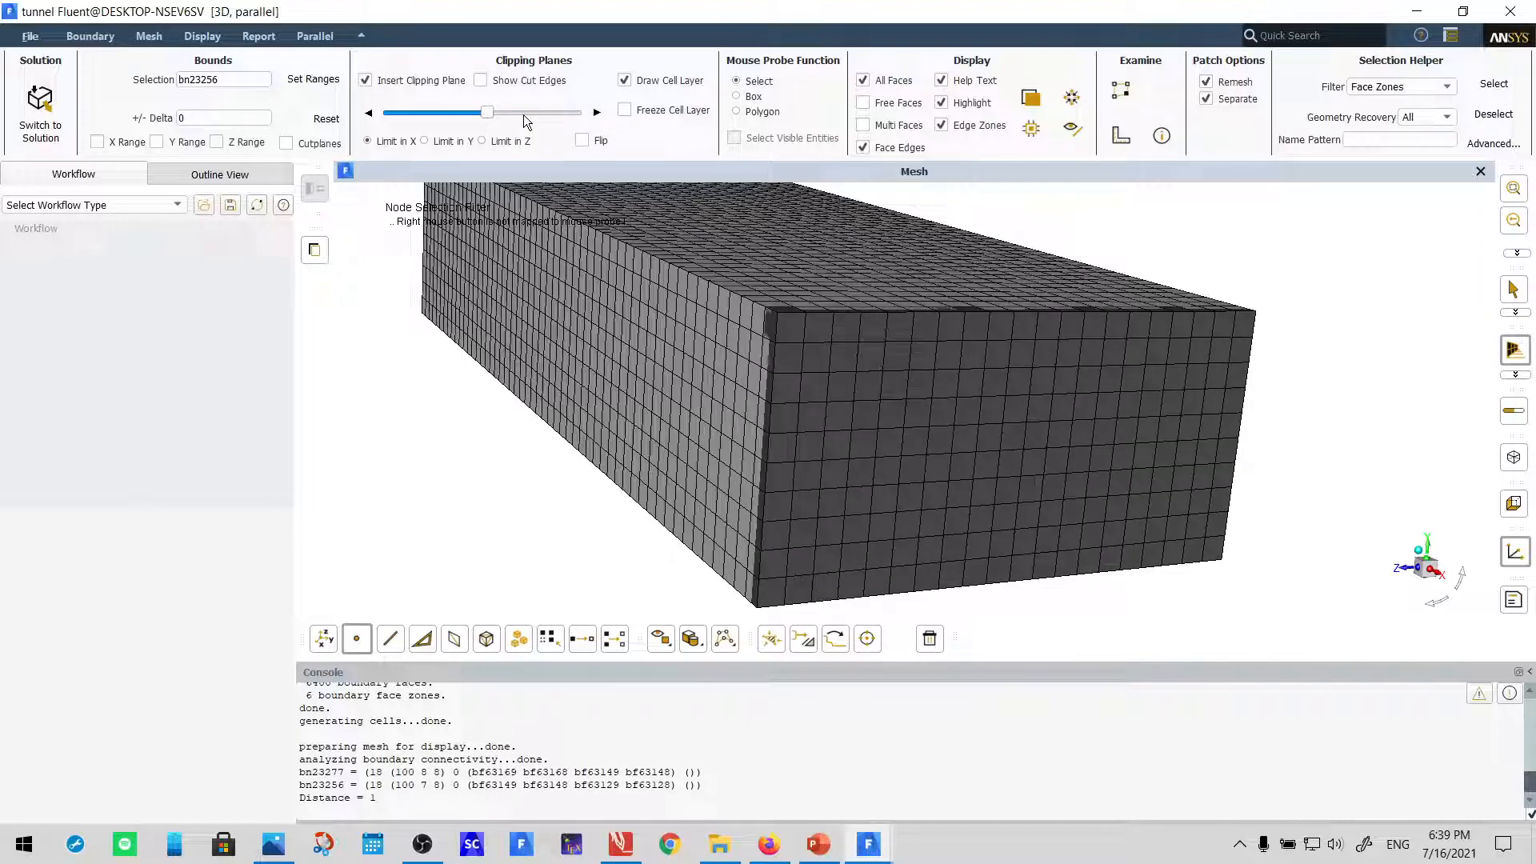
left_click(503, 113)
left_click(534, 113)
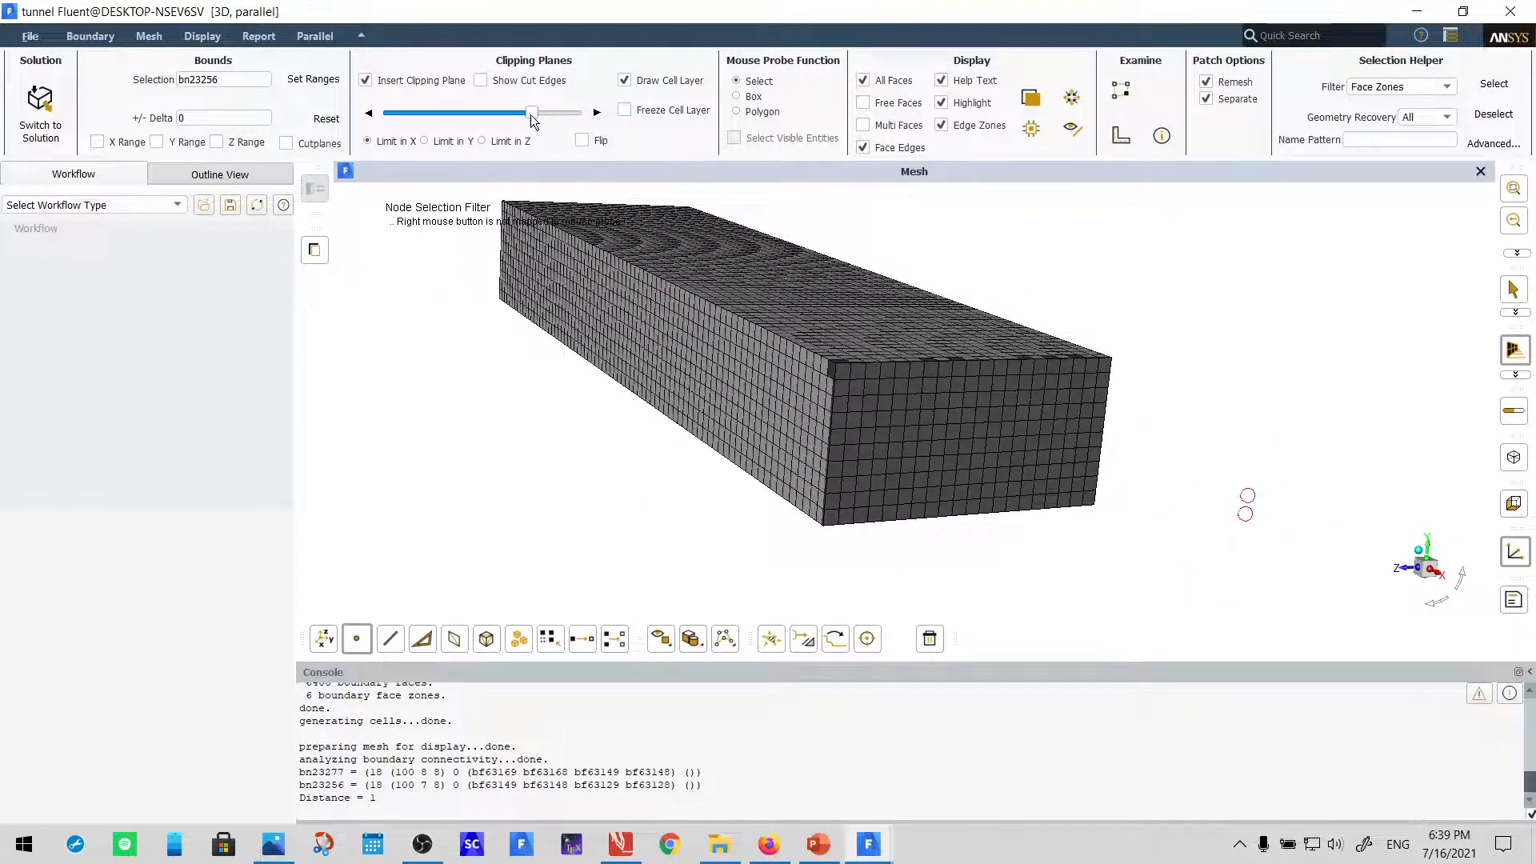
left_click(452, 114)
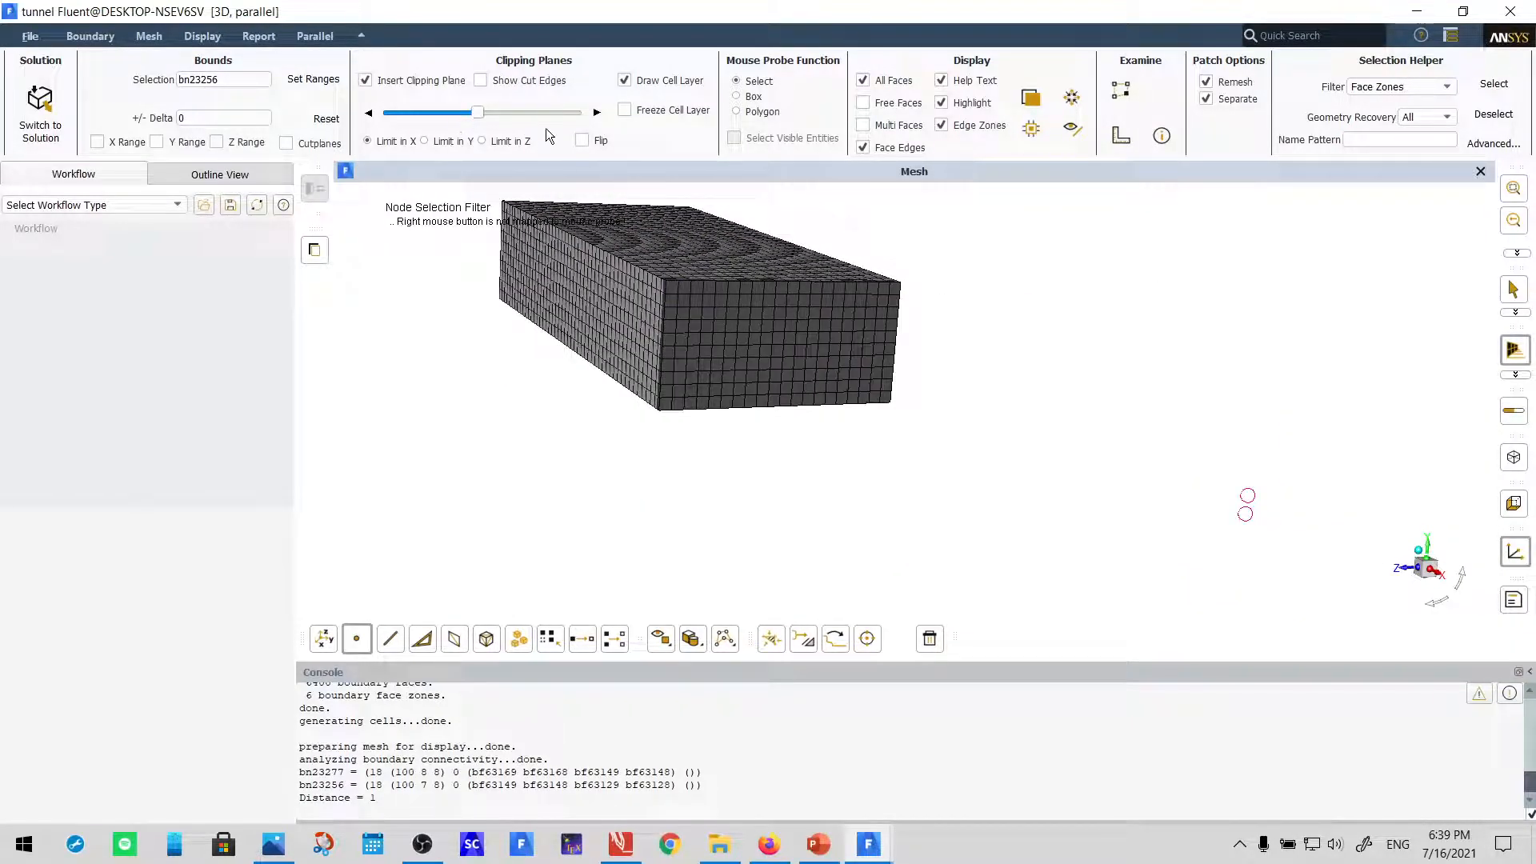
Advance the X clipping plane in small increments to view the successive cell layers
left_click(596, 112)
left_click(597, 112)
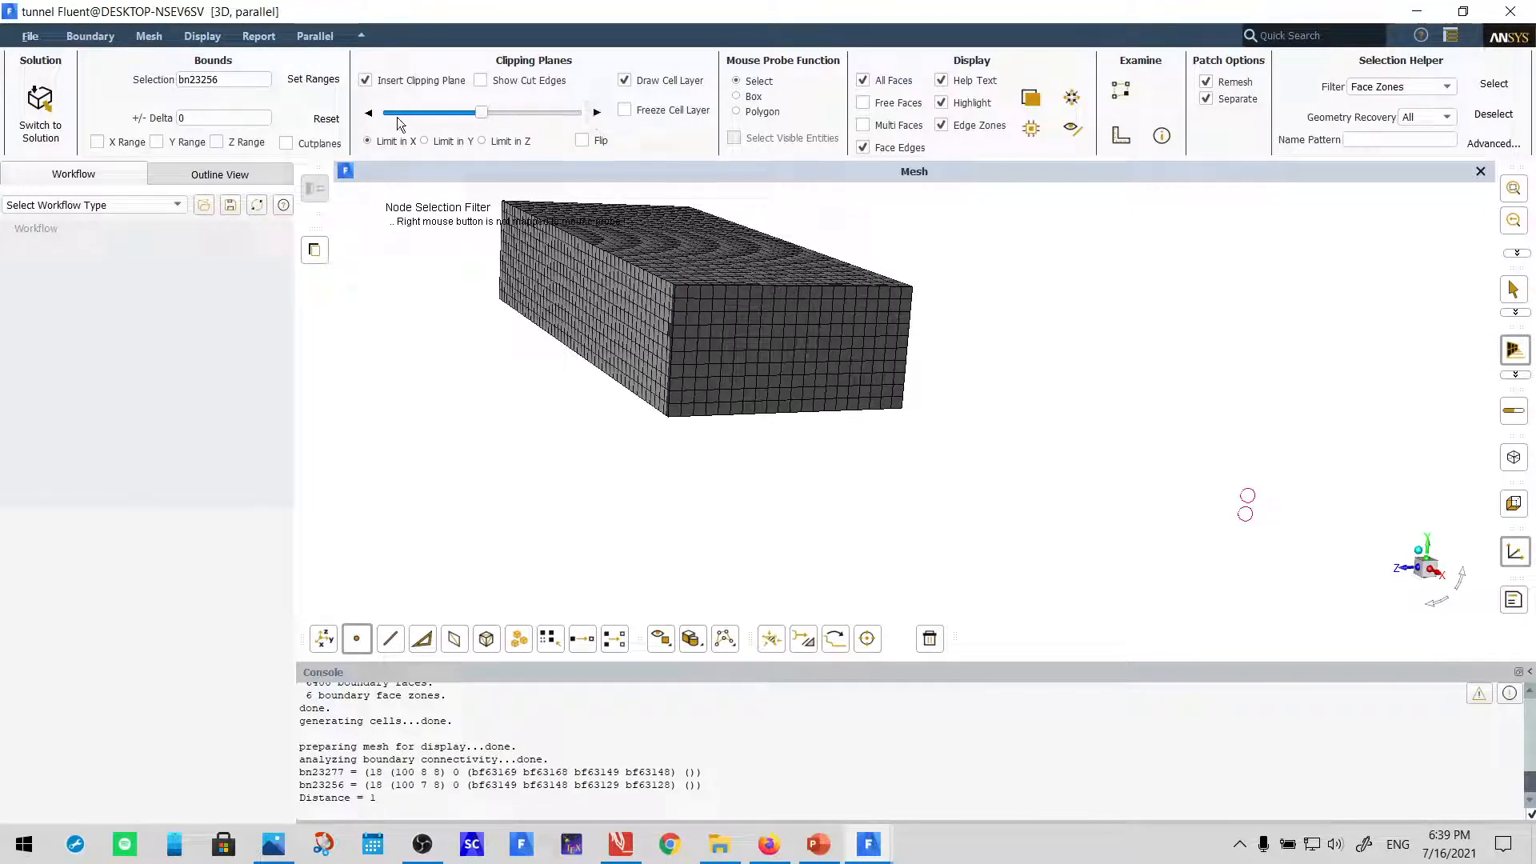
left_click(596, 113)
left_click(596, 113)
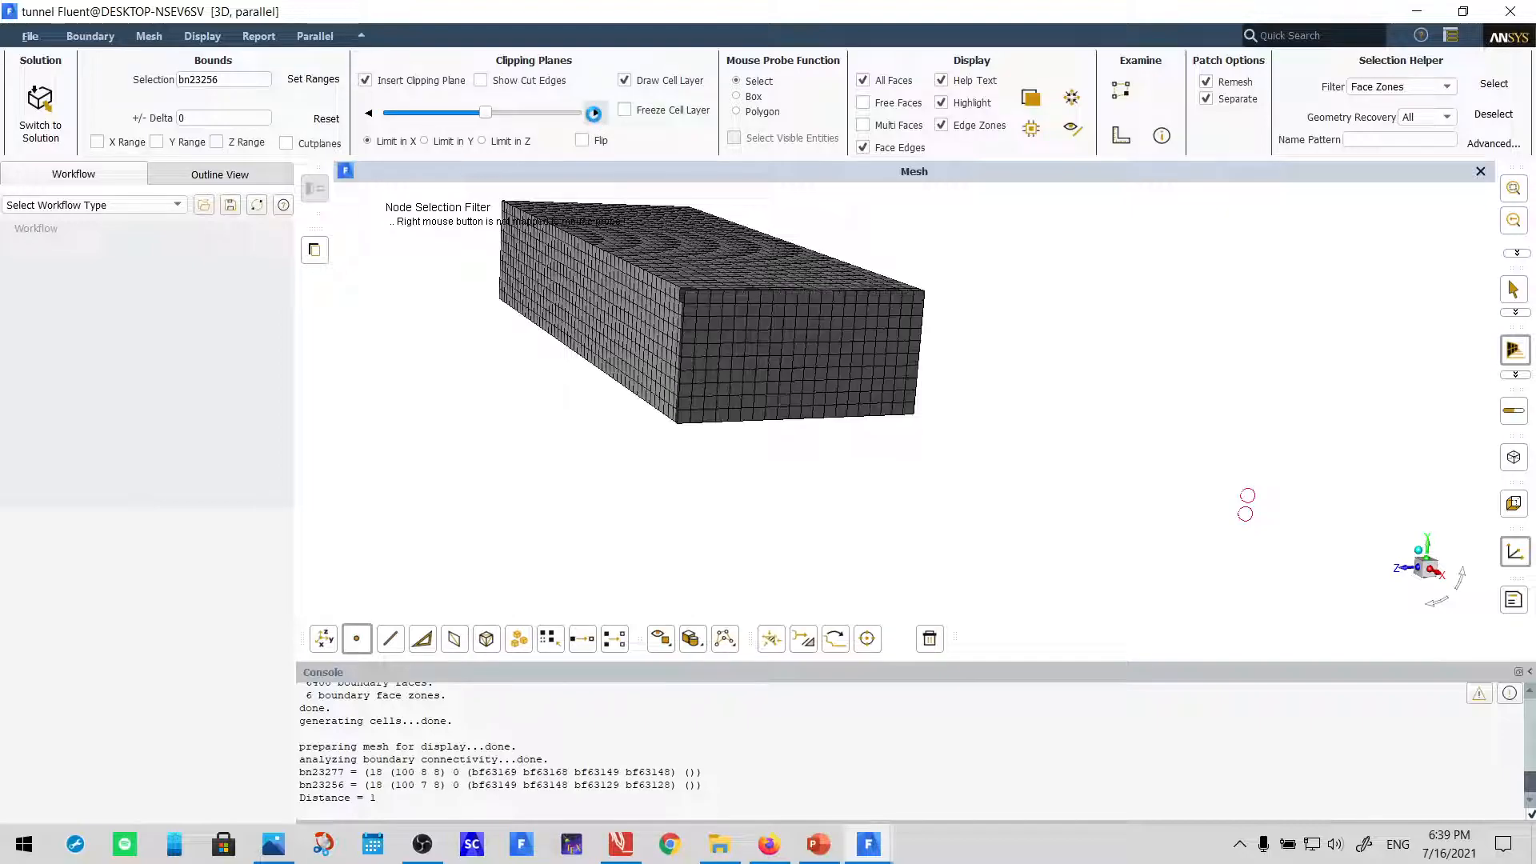
Step the X clipping plane back through the tunnel in small increments, cutting away more of the mesh
left_click(367, 113)
left_click(368, 114)
left_click(368, 113)
left_click(369, 114)
left_click(372, 114)
left_click(374, 115)
left_click(376, 117)
left_click(372, 116)
left_click(370, 116)
left_click(369, 116)
left_click(368, 114)
left_click(369, 114)
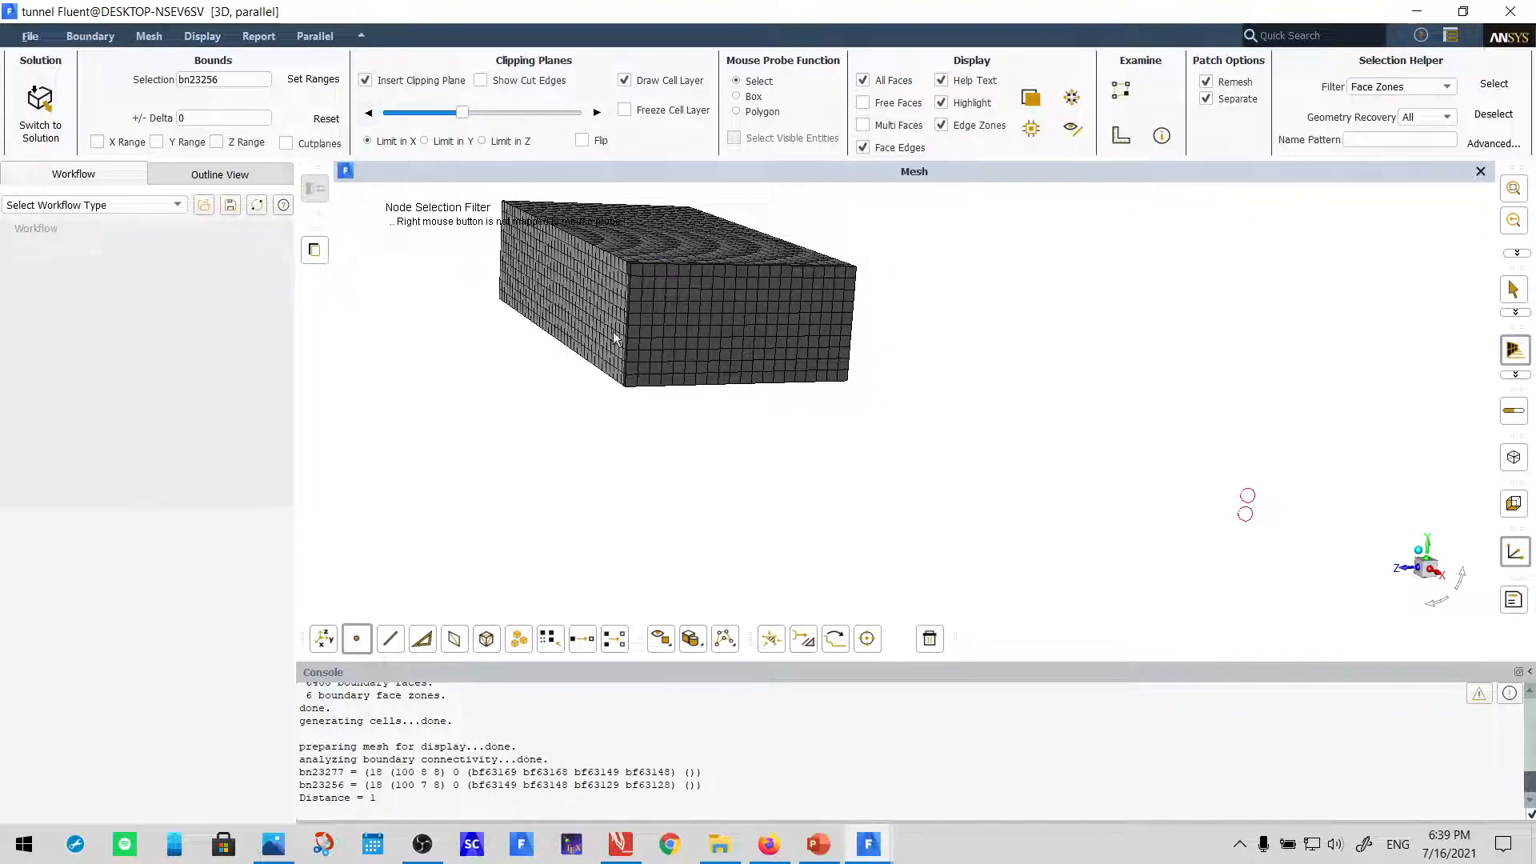
Examine the clipped tunnel mesh and its cell layer up close, and view the remaining half from its blue end
scroll(640, 340, "up", 2)
scroll(720, 384, "up", 3)
scroll(776, 438, "up", 2)
scroll(712, 415, "down", 5)
scroll(755, 420, "up", 5)
scroll(738, 400, "down", 4)
middle_click_drag(510, 230, 1076, 338)
scroll(508, 416, "down", 3)
middle_click_drag(537, 406, 865, 429, "ctrl")
left_click_drag(864, 428, 679, 441)
scroll(741, 462, "down", 3)
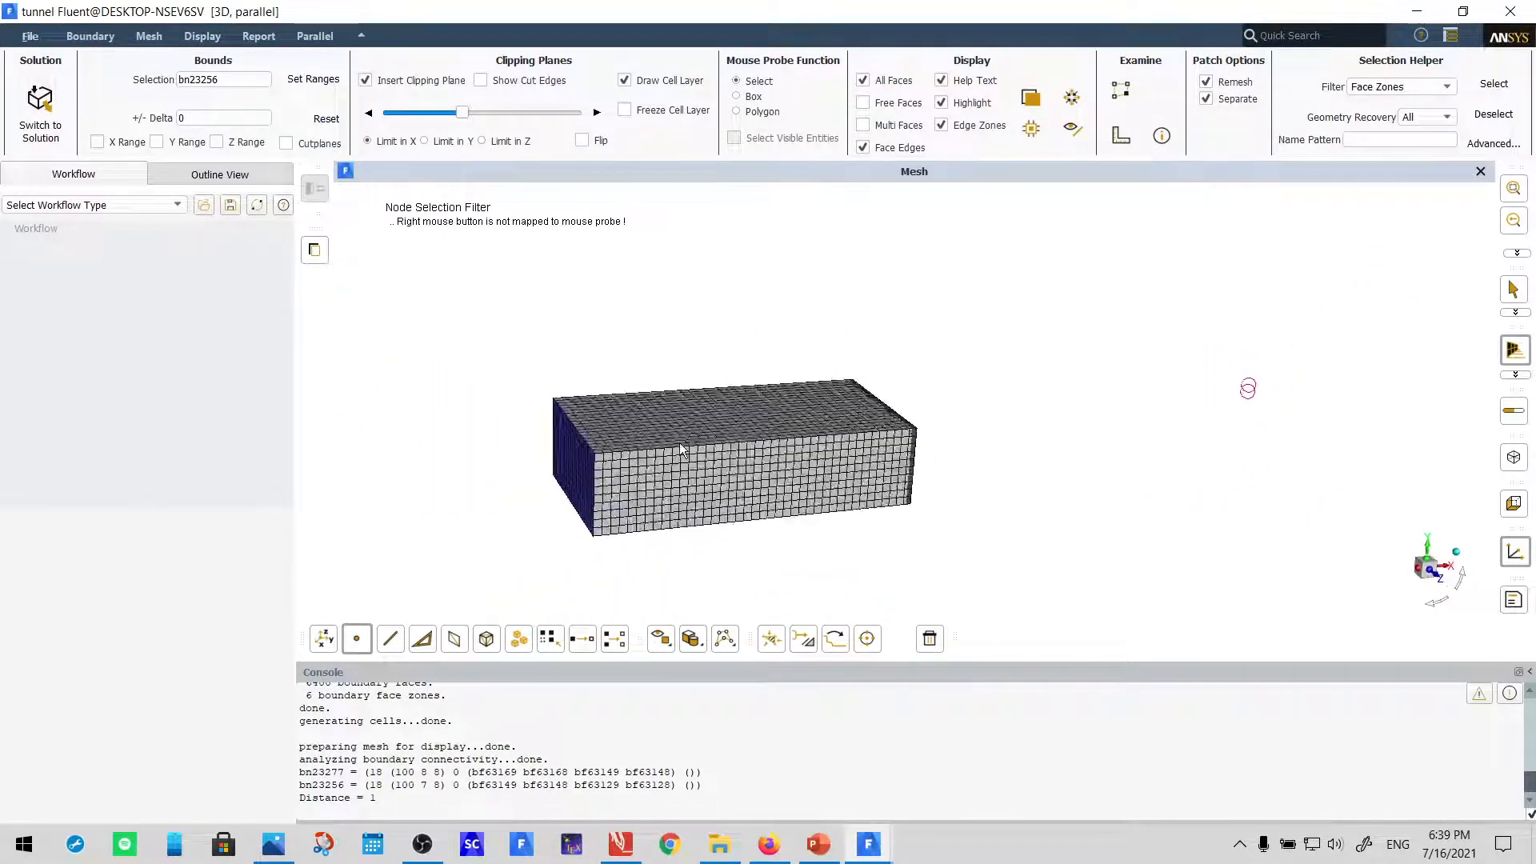
Flip the X clipping plane to inspect the other half of the tunnel with its red end face, and restore the original side
left_click(583, 141)
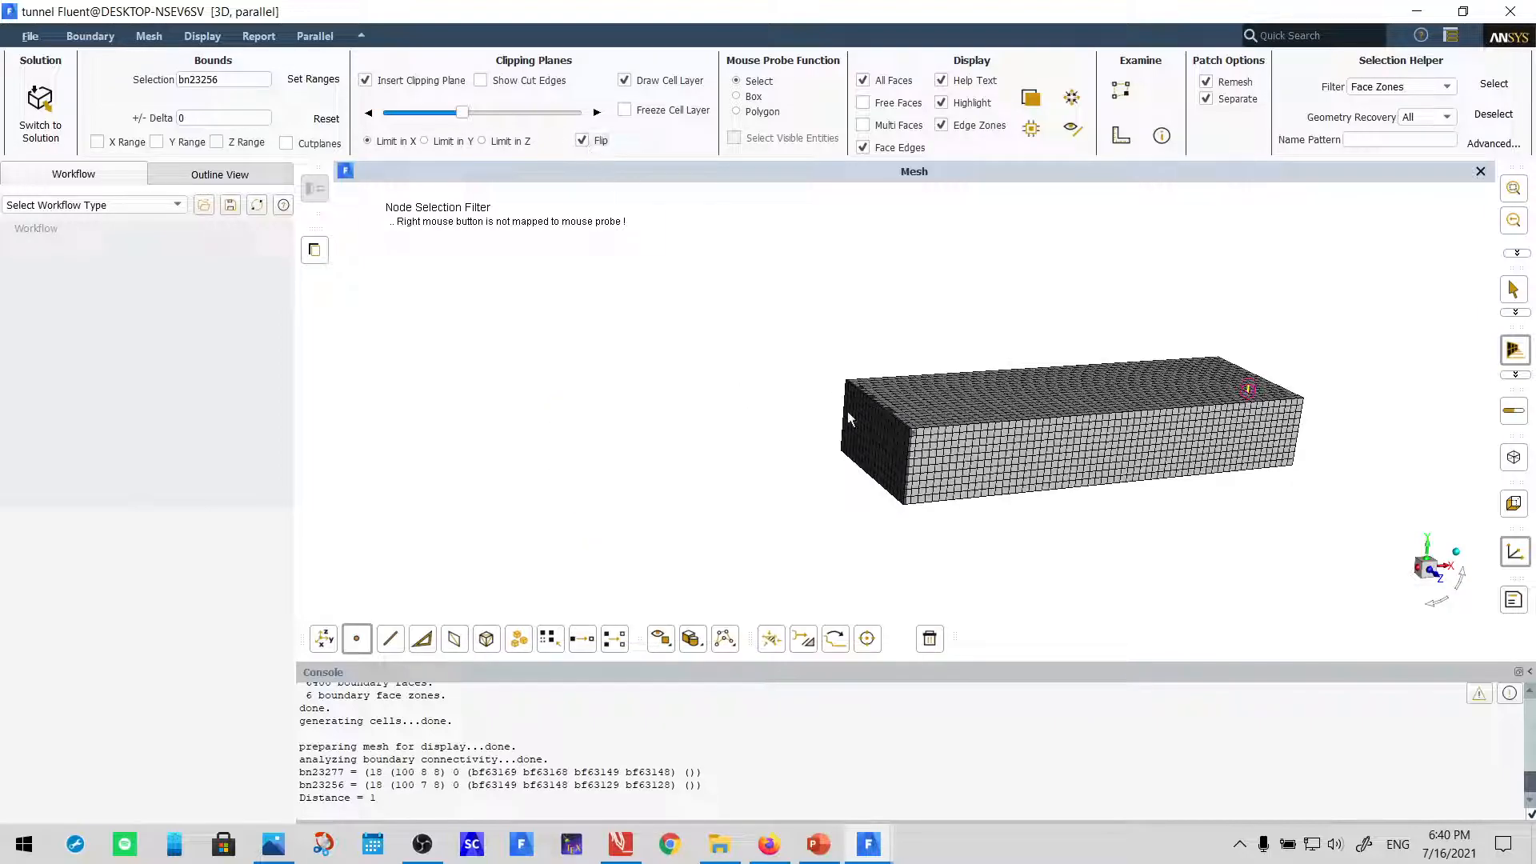
left_click_drag(888, 450, 1213, 367)
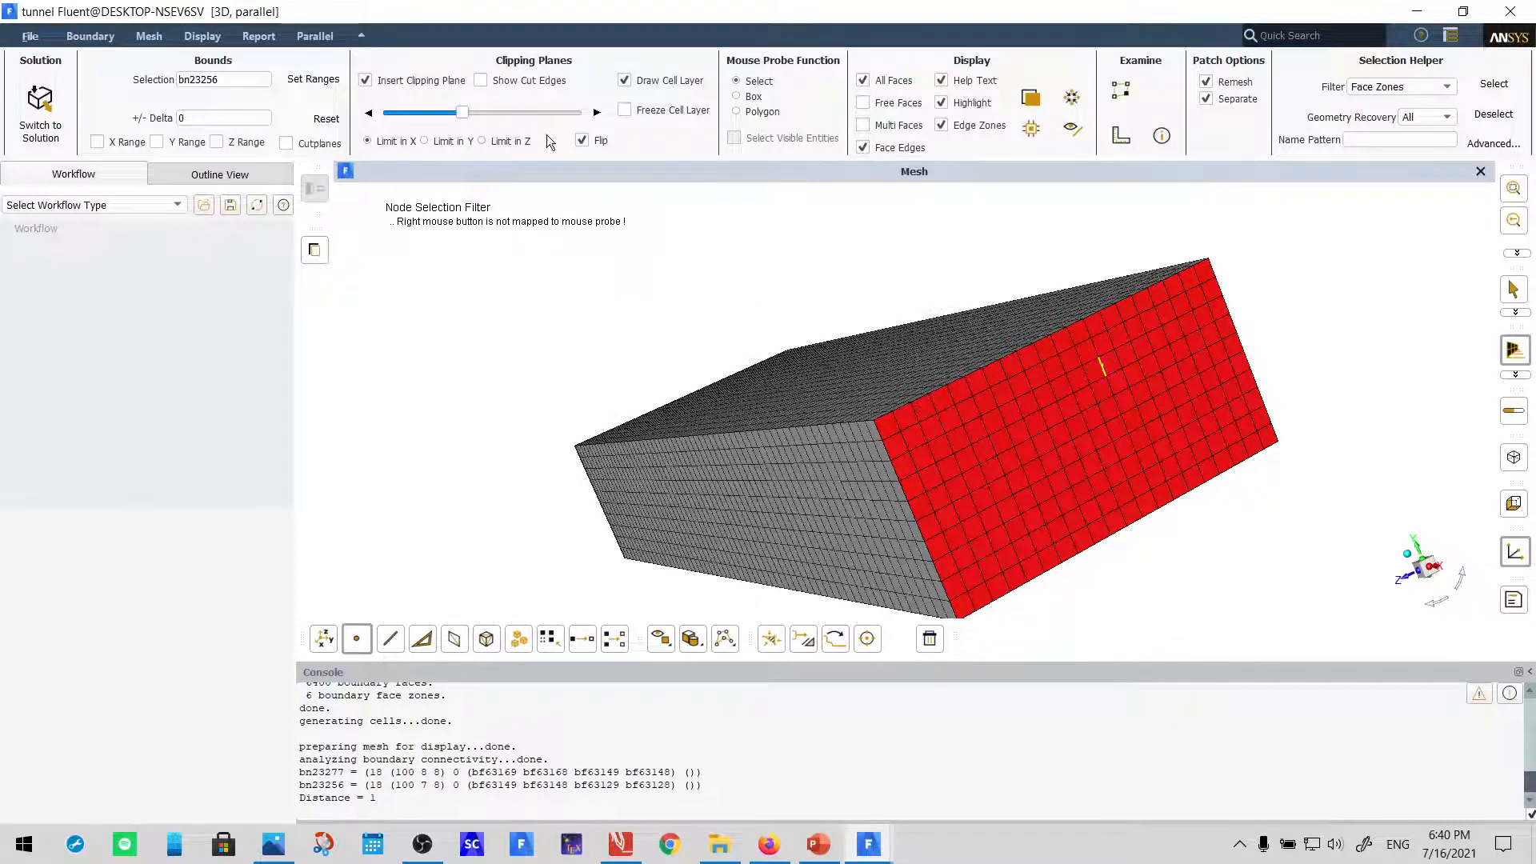
left_click(587, 140)
left_click_drag(624, 387, 662, 405)
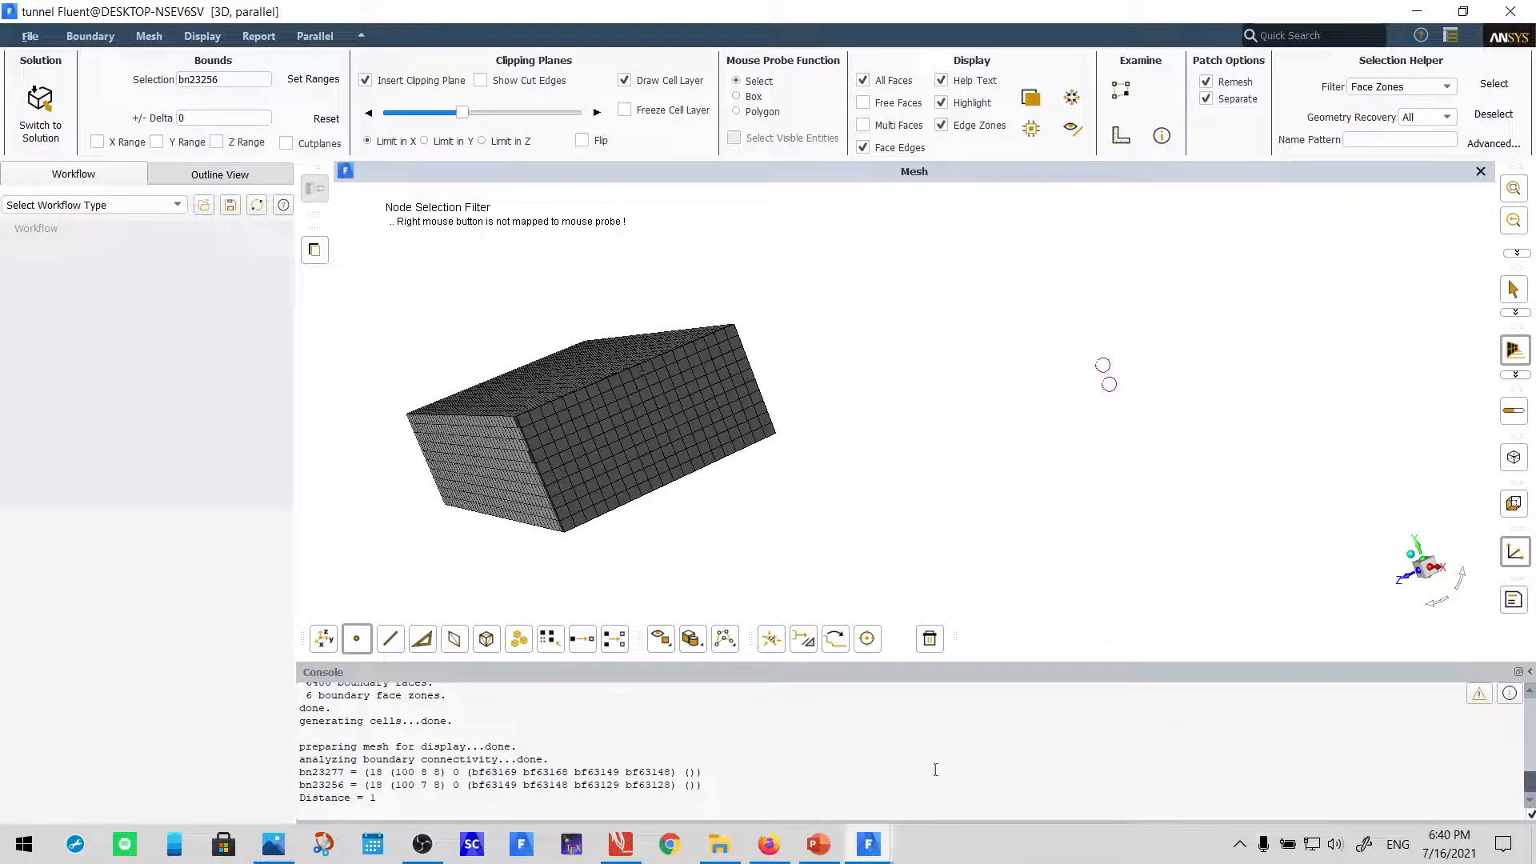